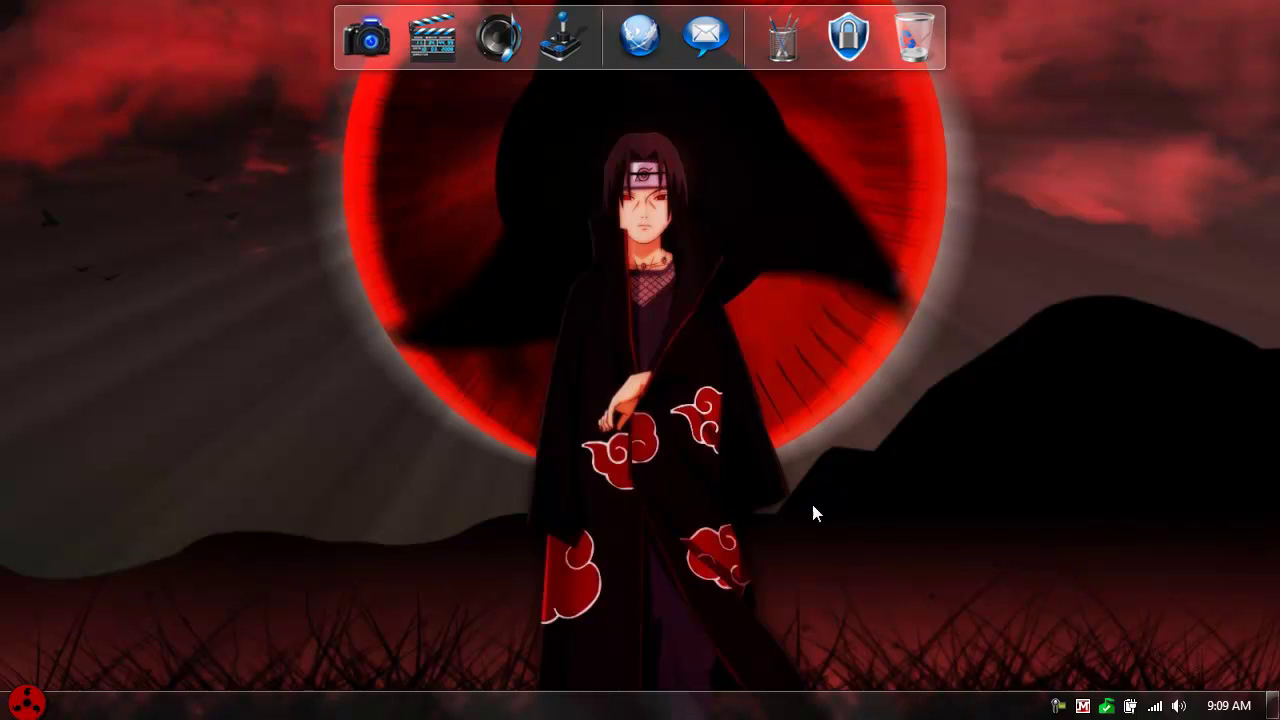
Launch Project64 from the desktop dock's games group and look through its list of games.
{"action": "left_click", "coordinate": [574, 52]}
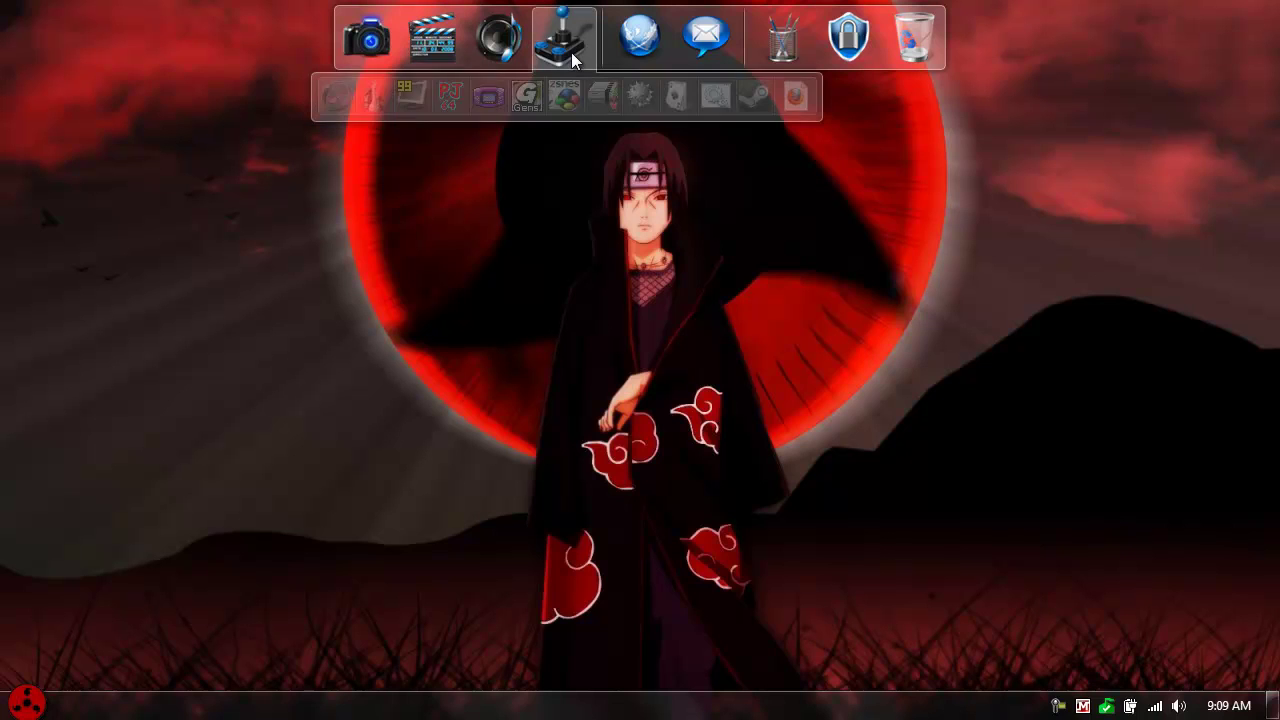
{"action": "left_click", "coordinate": [445, 95]}
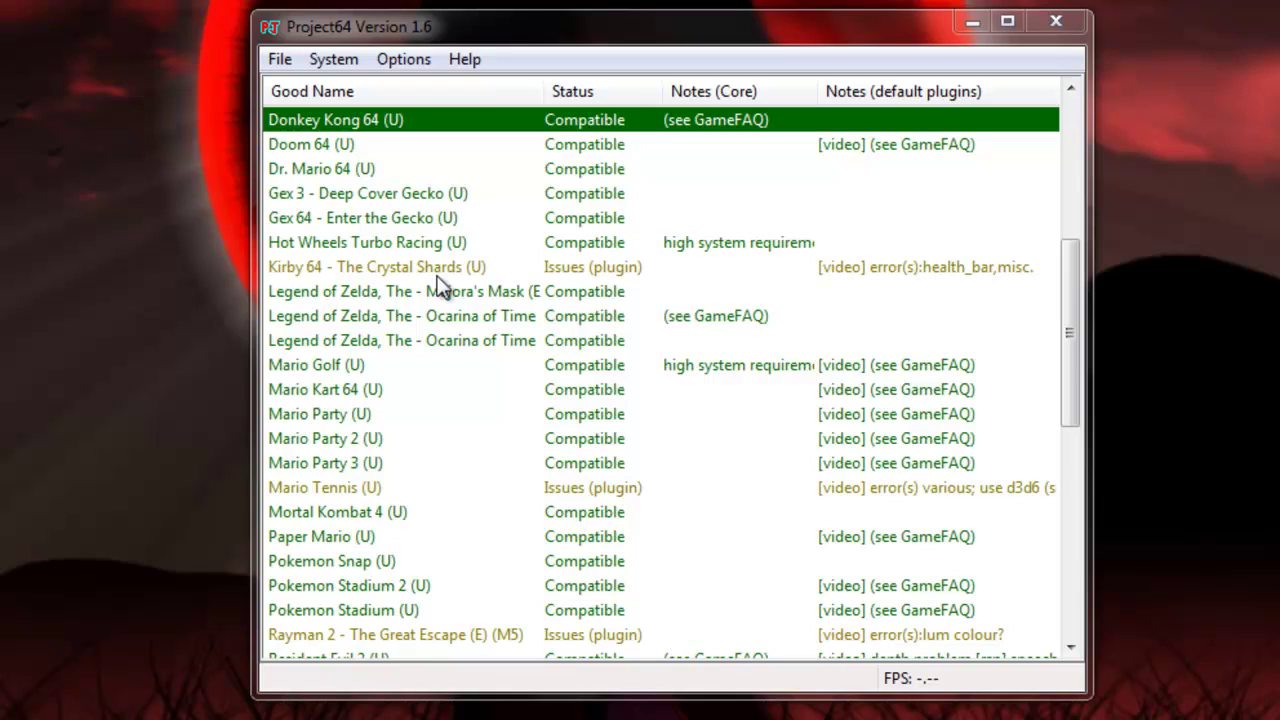
{"action": "left_click", "coordinate": [443, 372]}
{"action": "scroll", "coordinate": [445, 372], "scroll_direction": "down", "scroll_amount": 5}
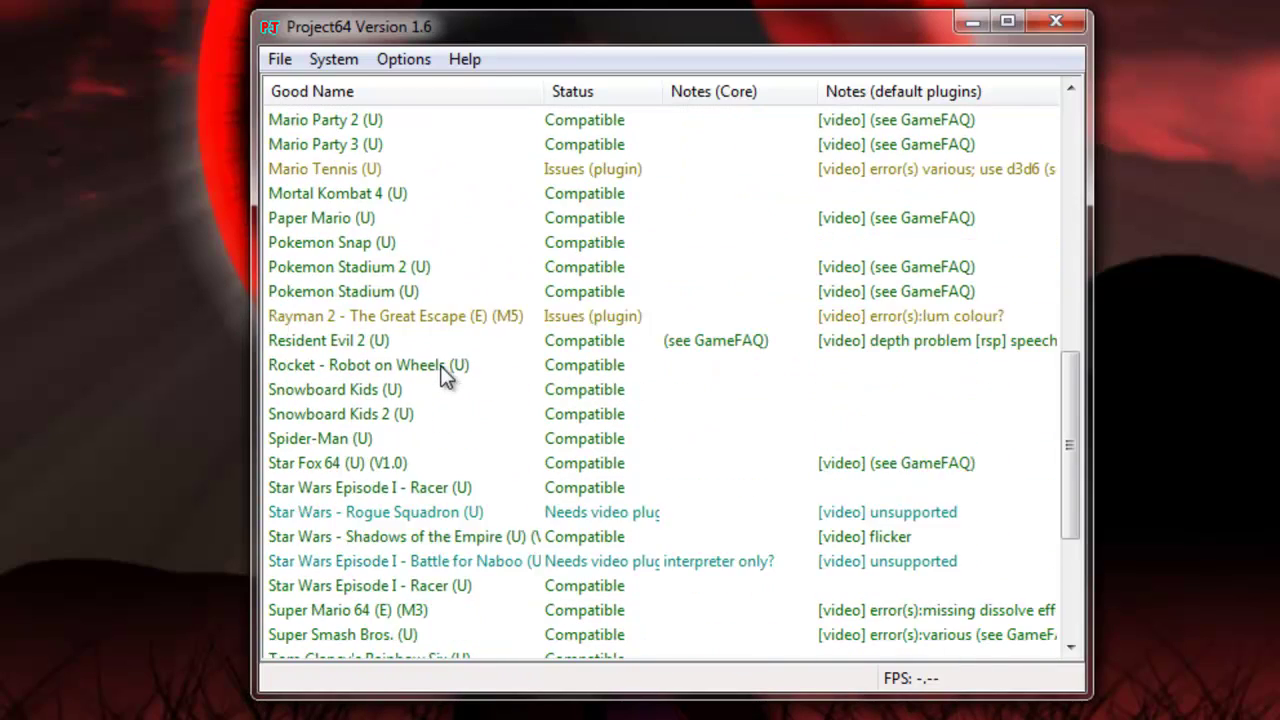
{"action": "scroll", "coordinate": [443, 372], "scroll_direction": "down", "scroll_amount": 4}
{"action": "scroll", "coordinate": [443, 372], "scroll_direction": "up", "scroll_amount": 13}
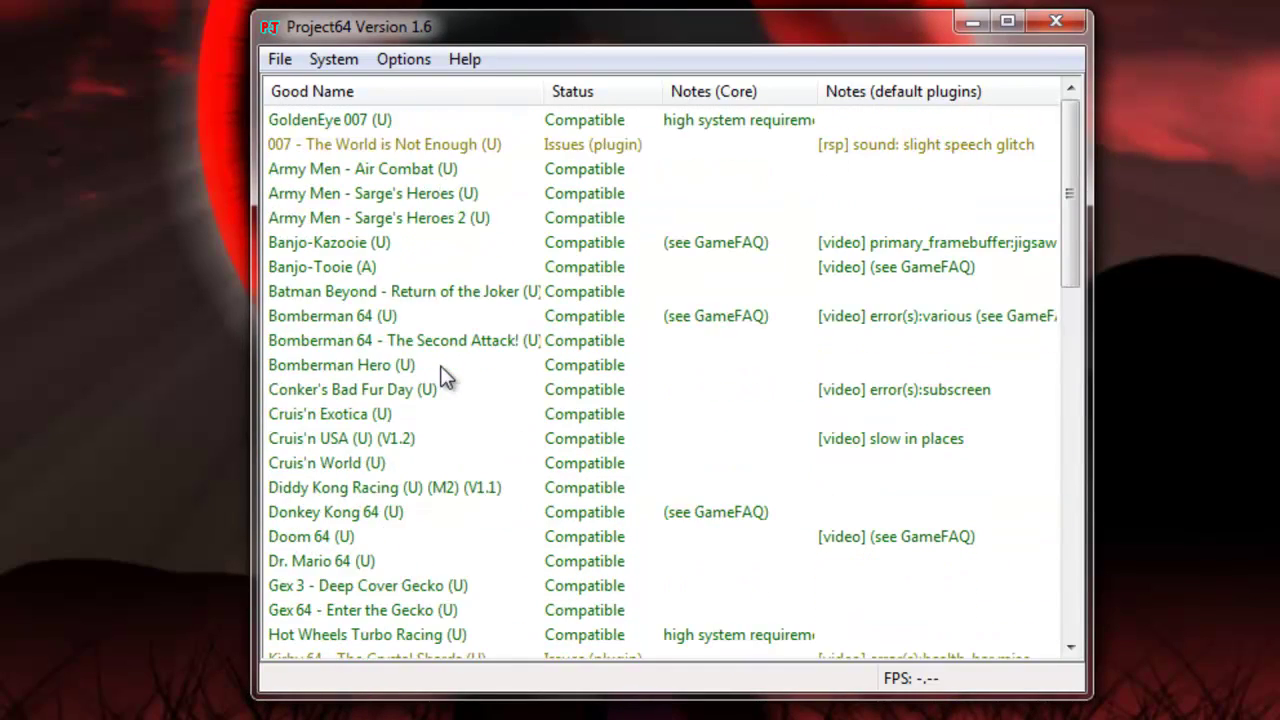
{"action": "scroll", "coordinate": [443, 370], "scroll_direction": "down", "scroll_amount": 3}
{"action": "scroll", "coordinate": [443, 366], "scroll_direction": "up", "scroll_amount": 3}
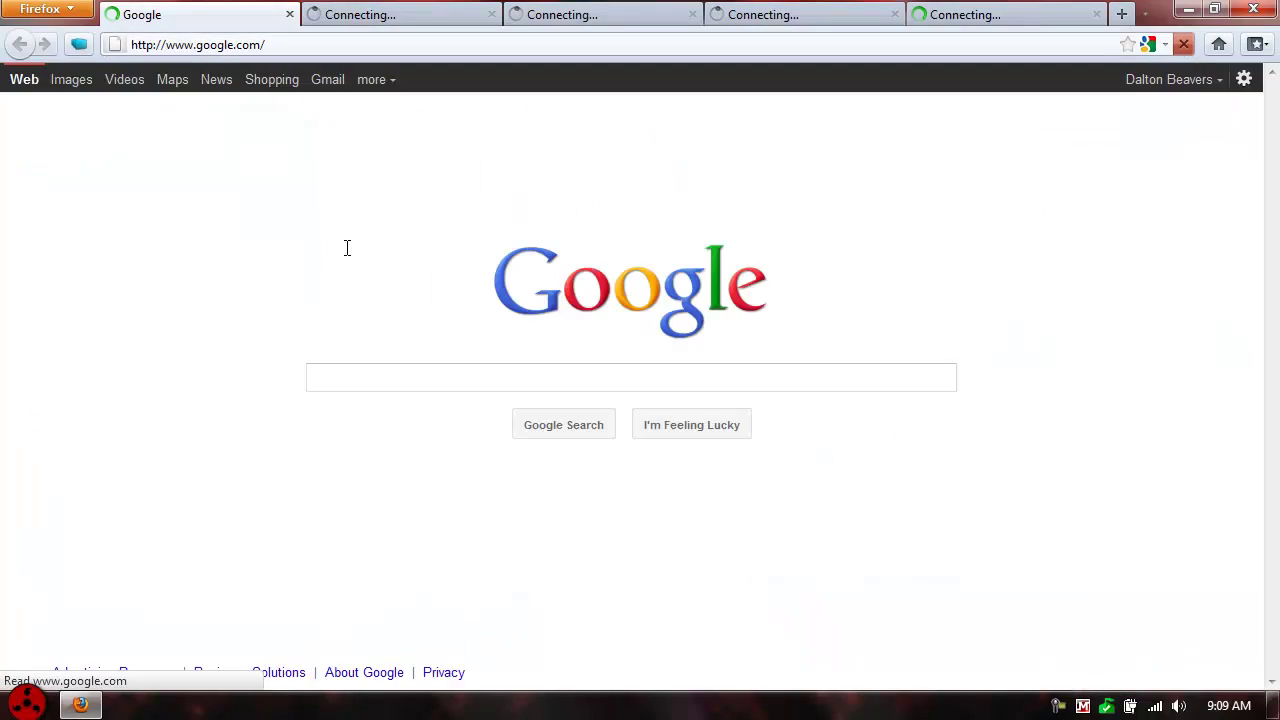
Search Google for "emulator" and open The Emulator Zone website from the results.
{"action": "left_click", "coordinate": [347, 368]}
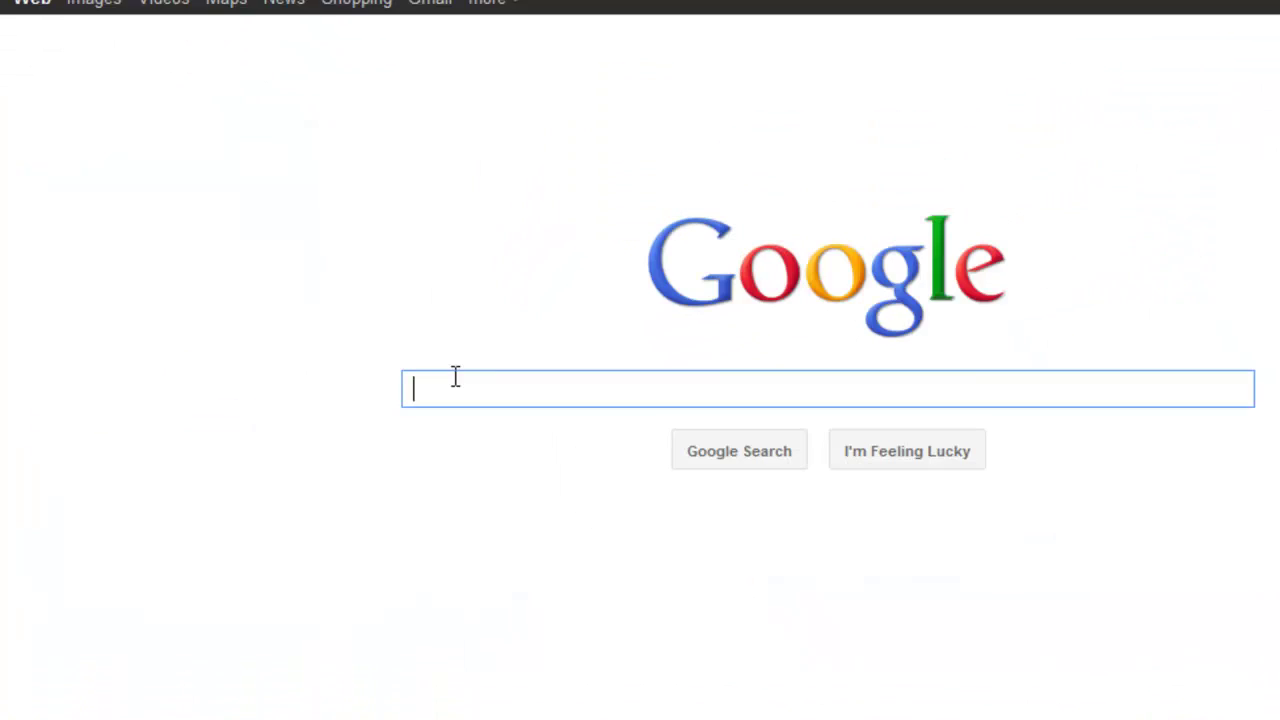
{"action": "type", "text": "emulator"}
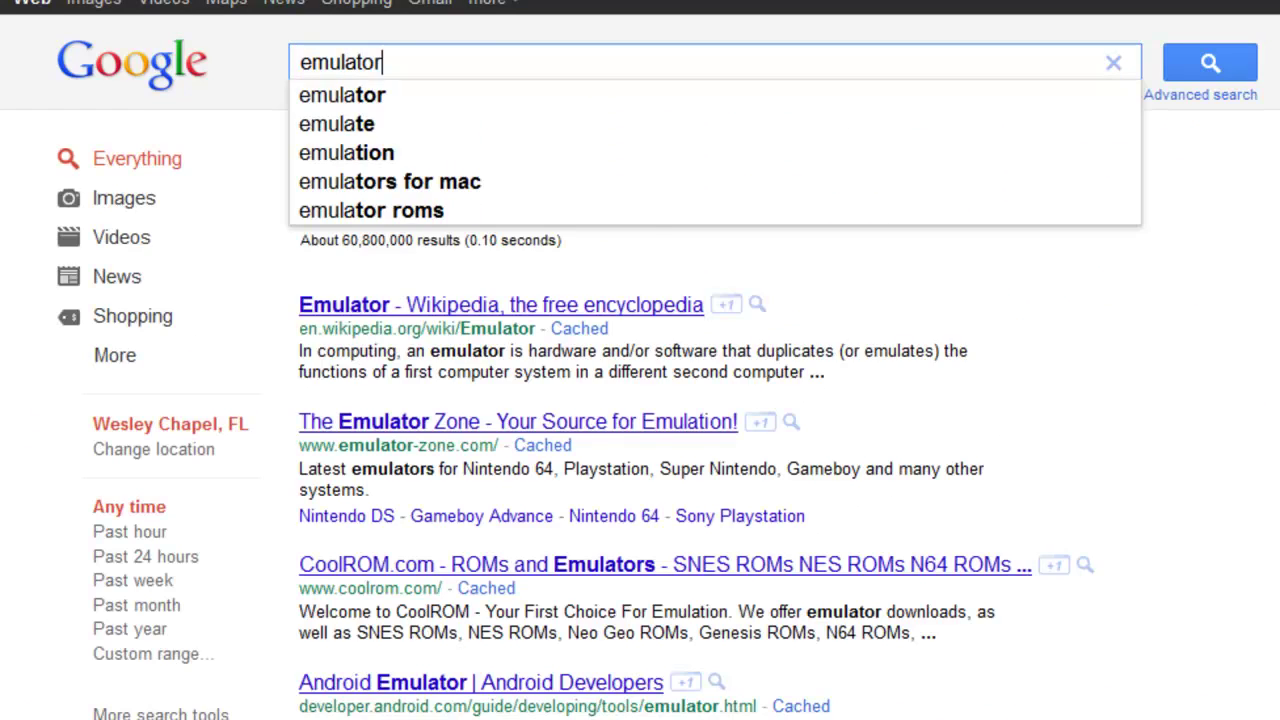
{"action": "key", "text": "Return"}
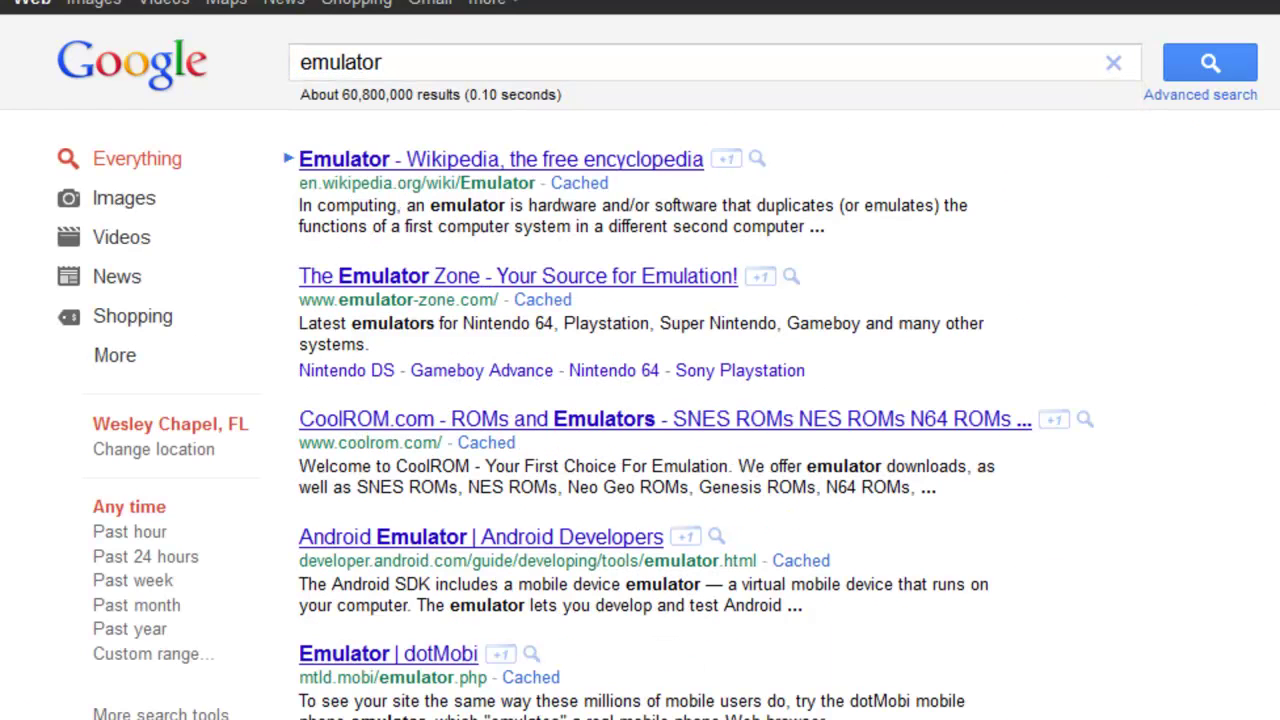
{"action": "left_click", "coordinate": [598, 282]}
{"action": "left_click", "coordinate": [598, 282]}
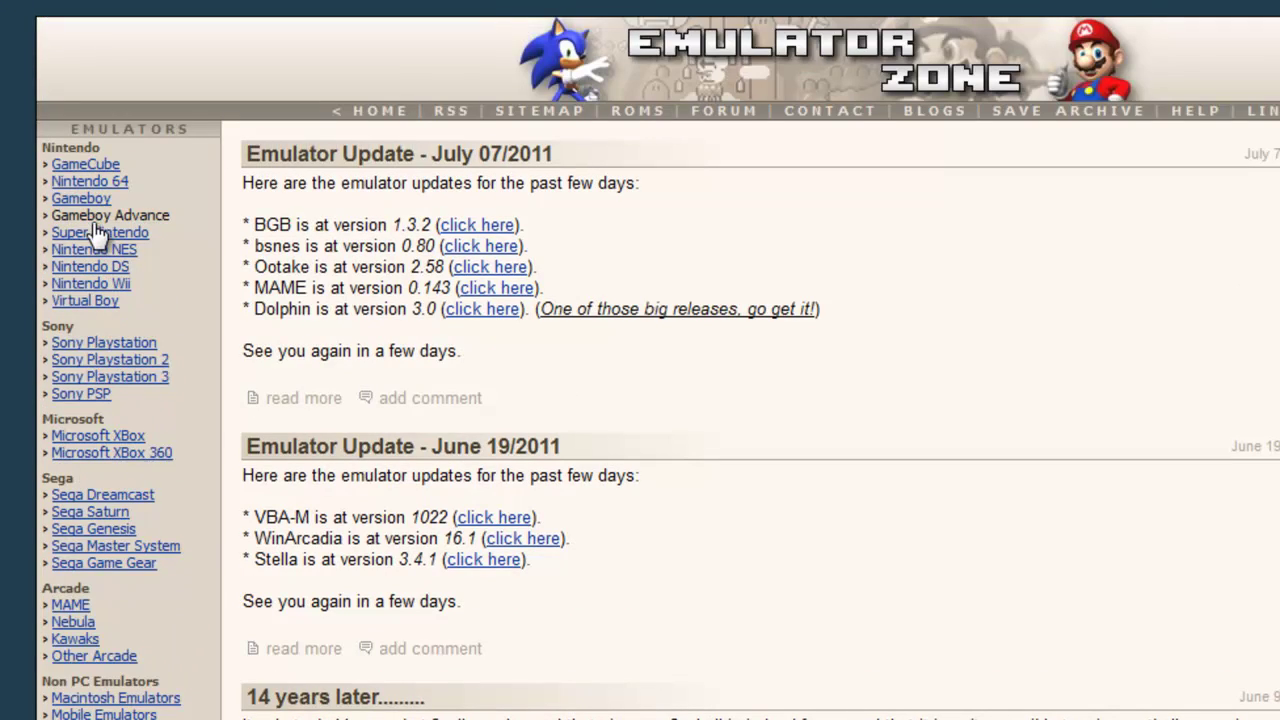
Go to the site's Nintendo 64 emulators and open the Project64 page at its download section.
{"action": "left_click", "coordinate": [95, 182]}
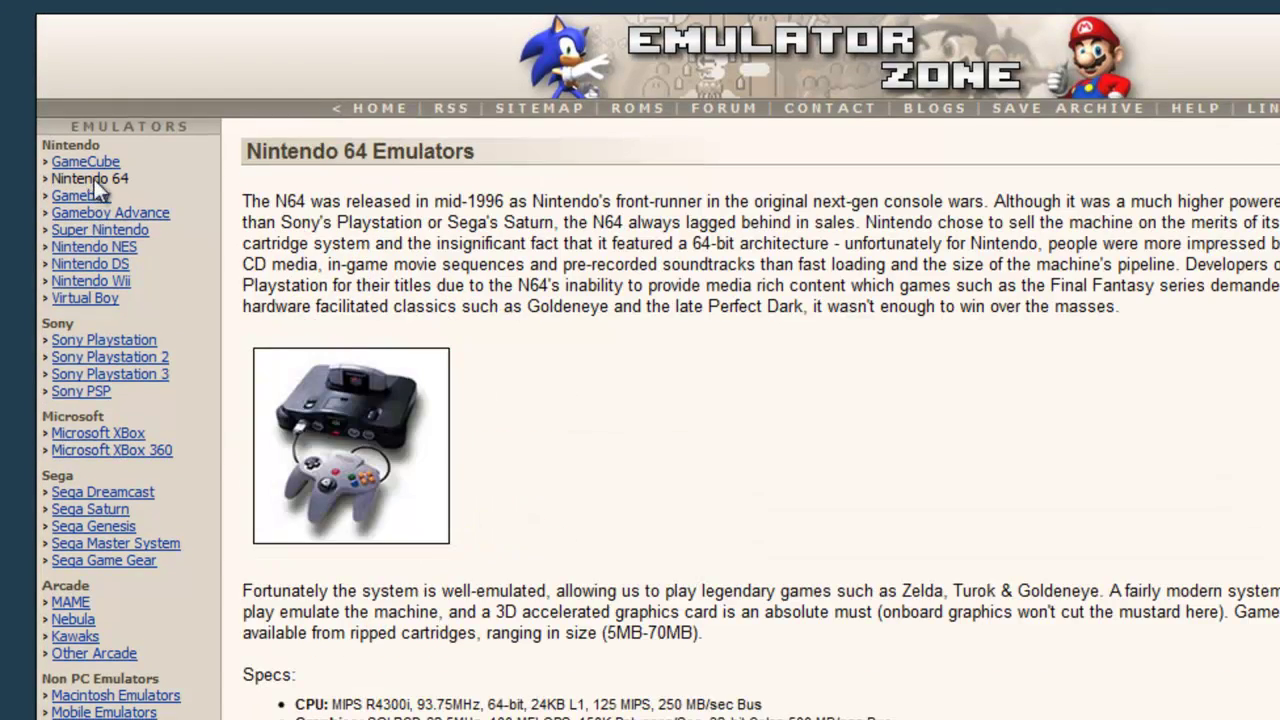
{"action": "scroll", "coordinate": [634, 484], "scroll_direction": "down", "scroll_amount": 5}
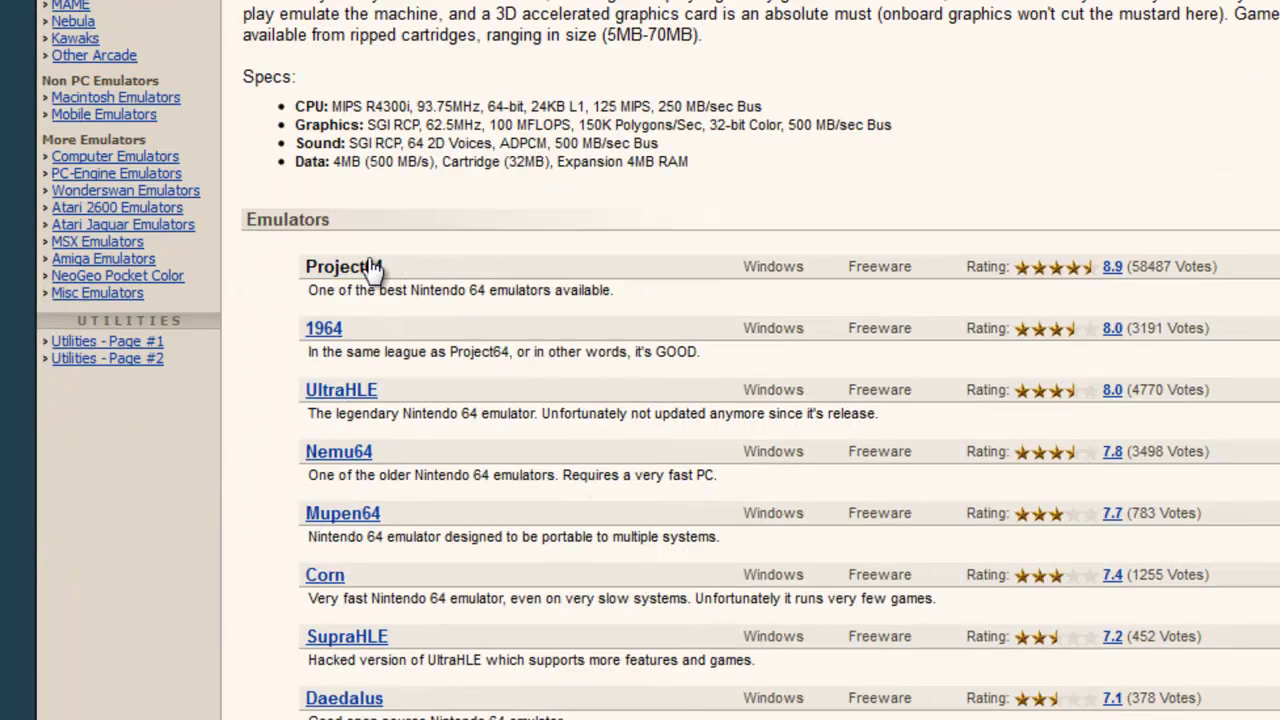
{"action": "left_click", "coordinate": [372, 267]}
{"action": "scroll", "coordinate": [469, 389], "scroll_direction": "down", "scroll_amount": 3}
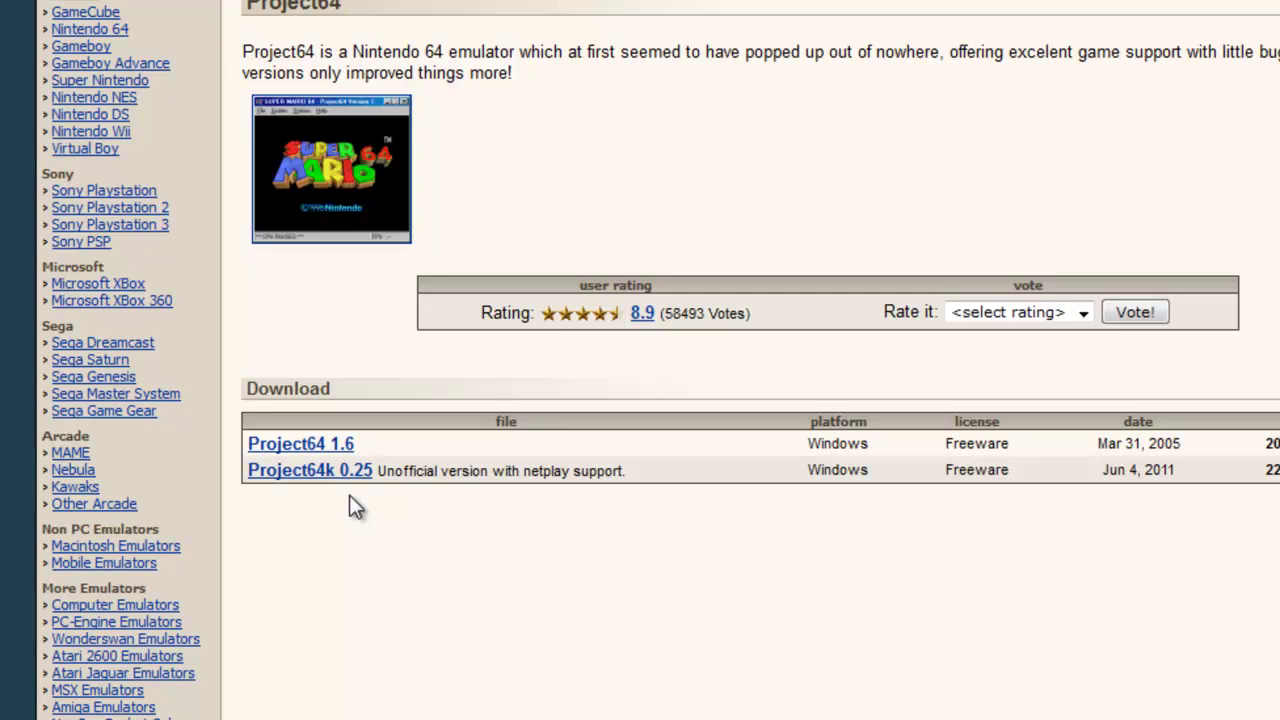
Download the Project64 1.6 installer, project64_1.6.exe, and bring up its setup wizard over the desktop.
{"action": "left_click", "coordinate": [330, 446]}
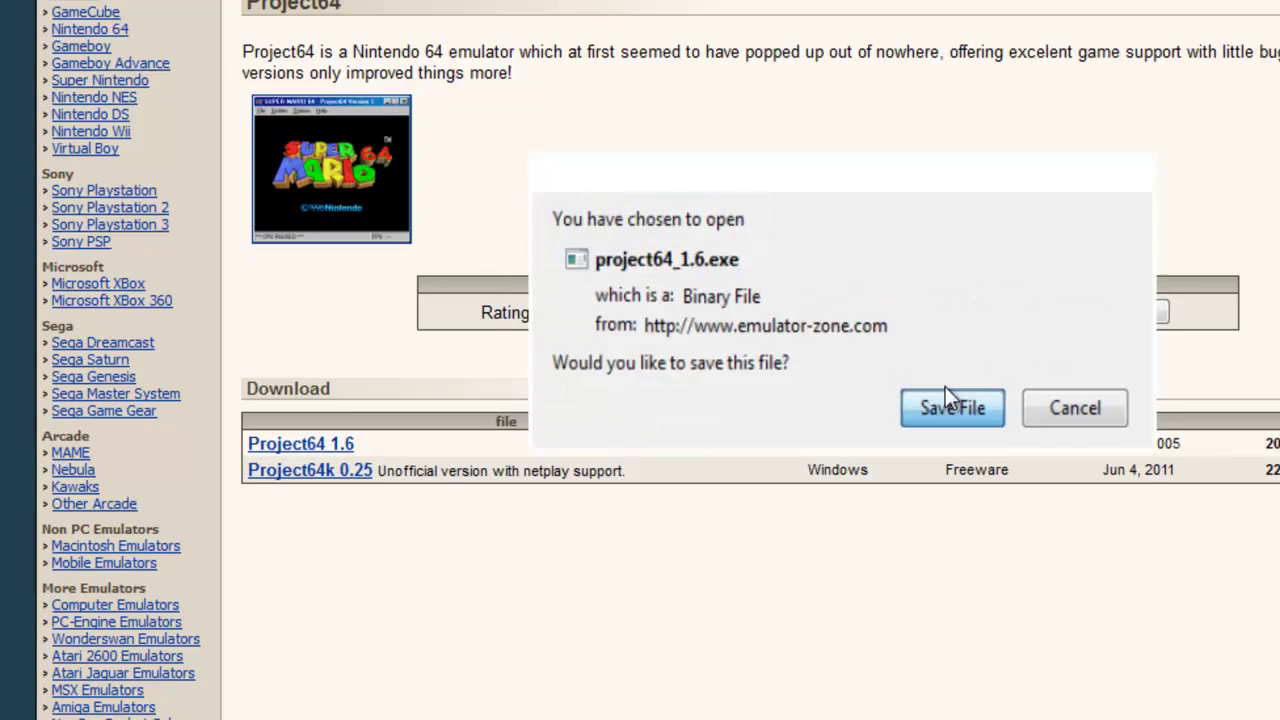
{"action": "left_click", "coordinate": [945, 390]}
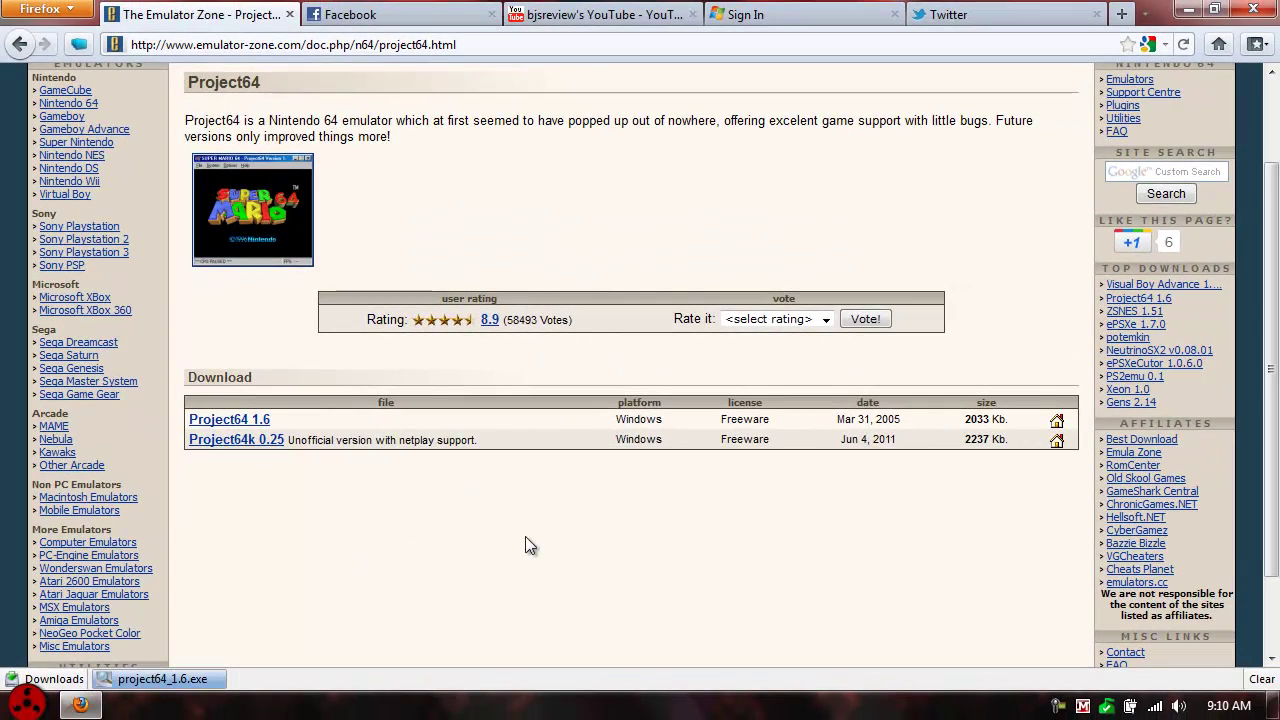
{"action": "left_click", "coordinate": [1188, 9]}
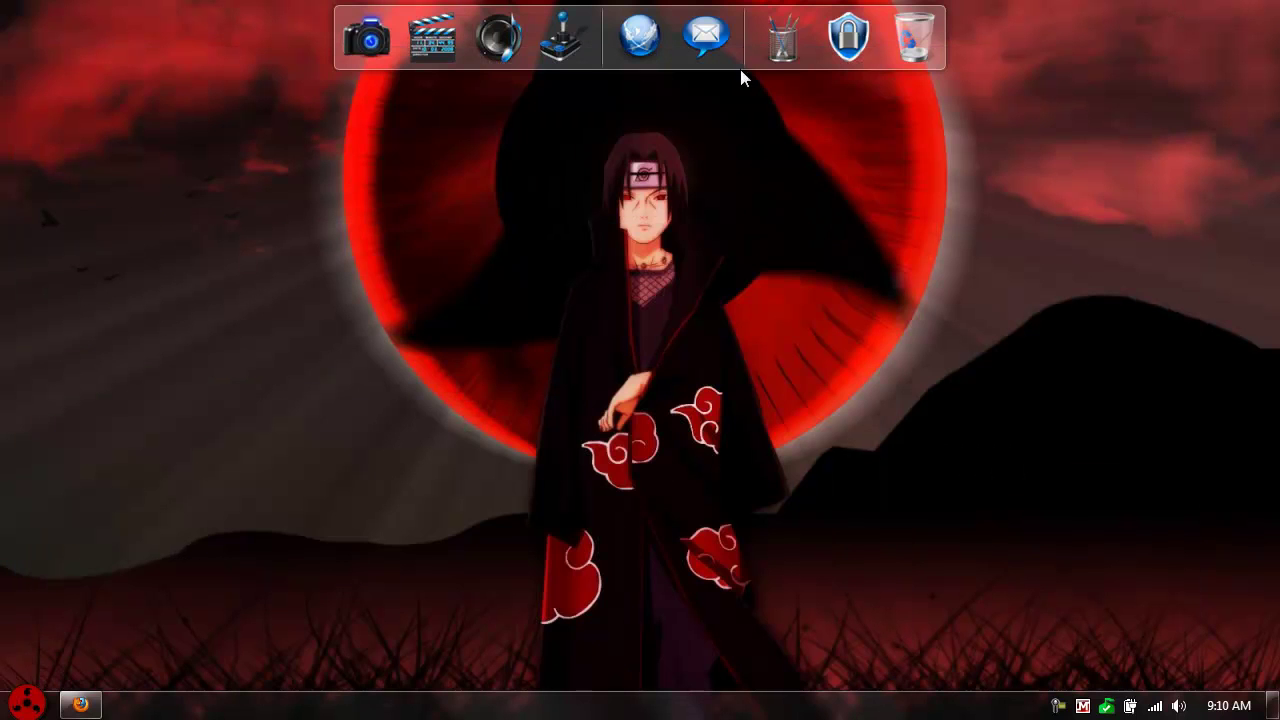
{"action": "left_click", "coordinate": [80, 704]}
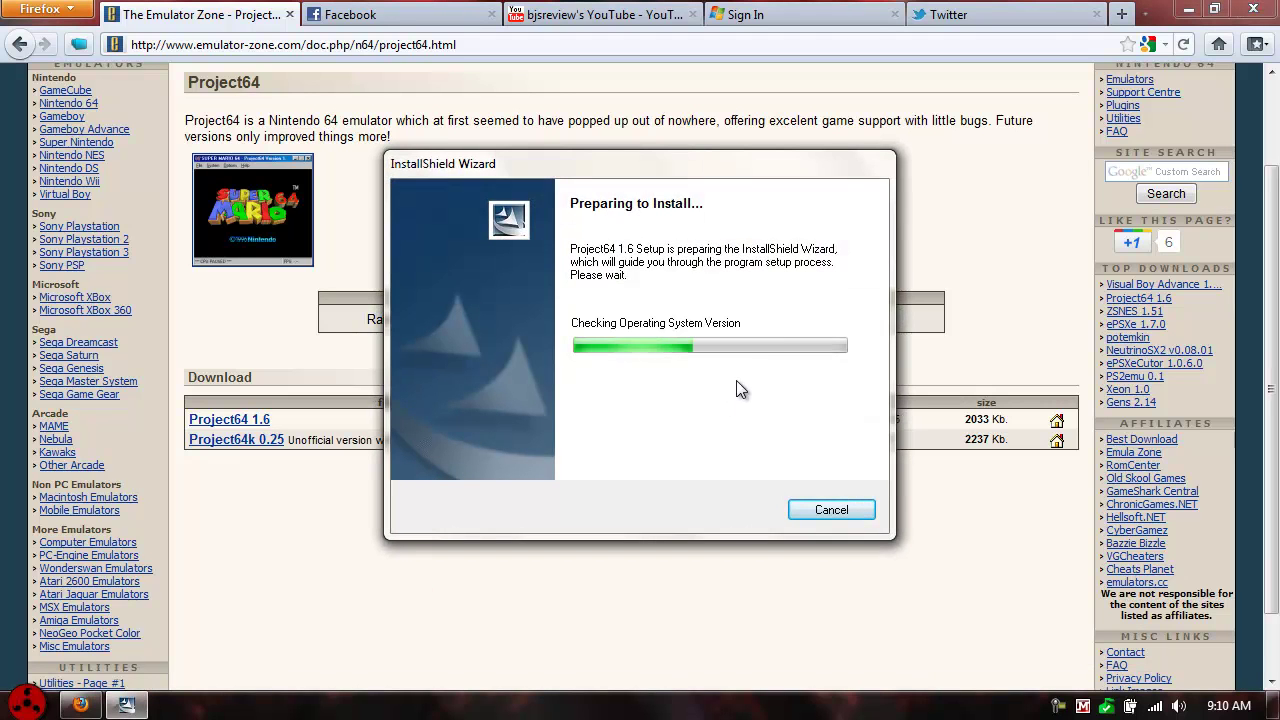
{"action": "left_click", "coordinate": [1188, 9]}
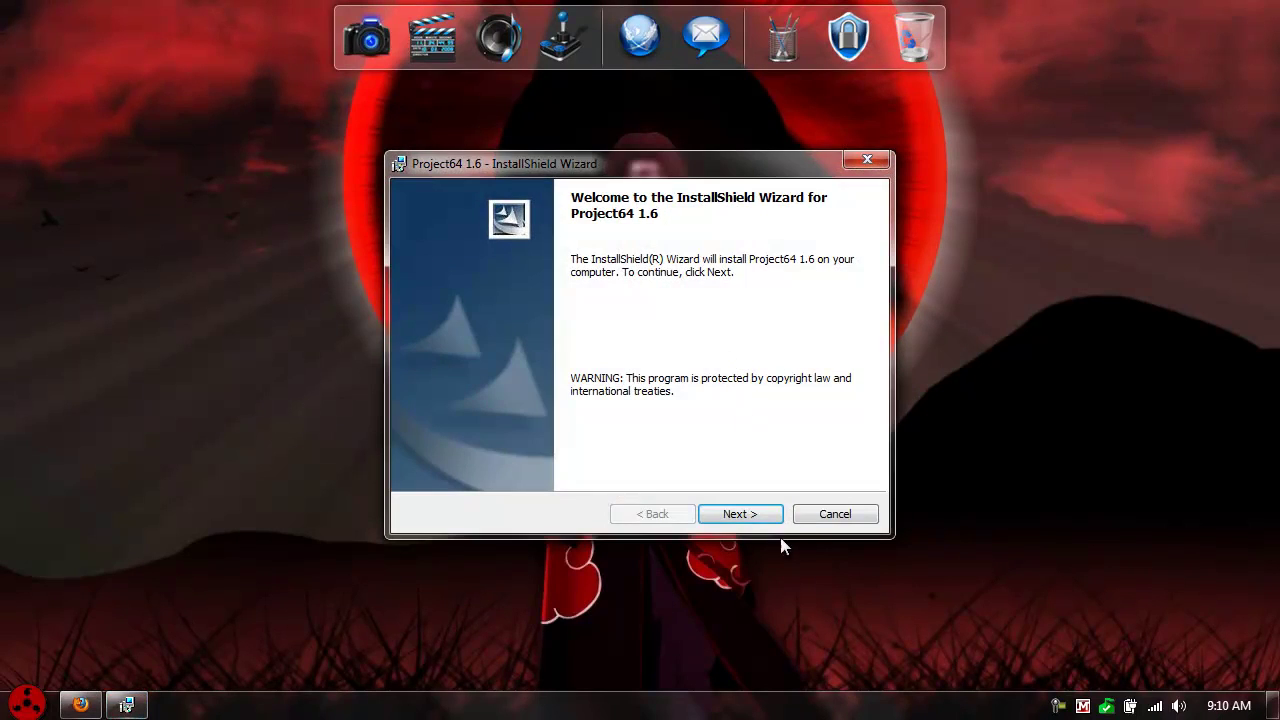
Go through the Project64 1.6 setup with the default destination folder up to the install stage, and cancel the installation.
{"action": "left_click", "coordinate": [740, 514]}
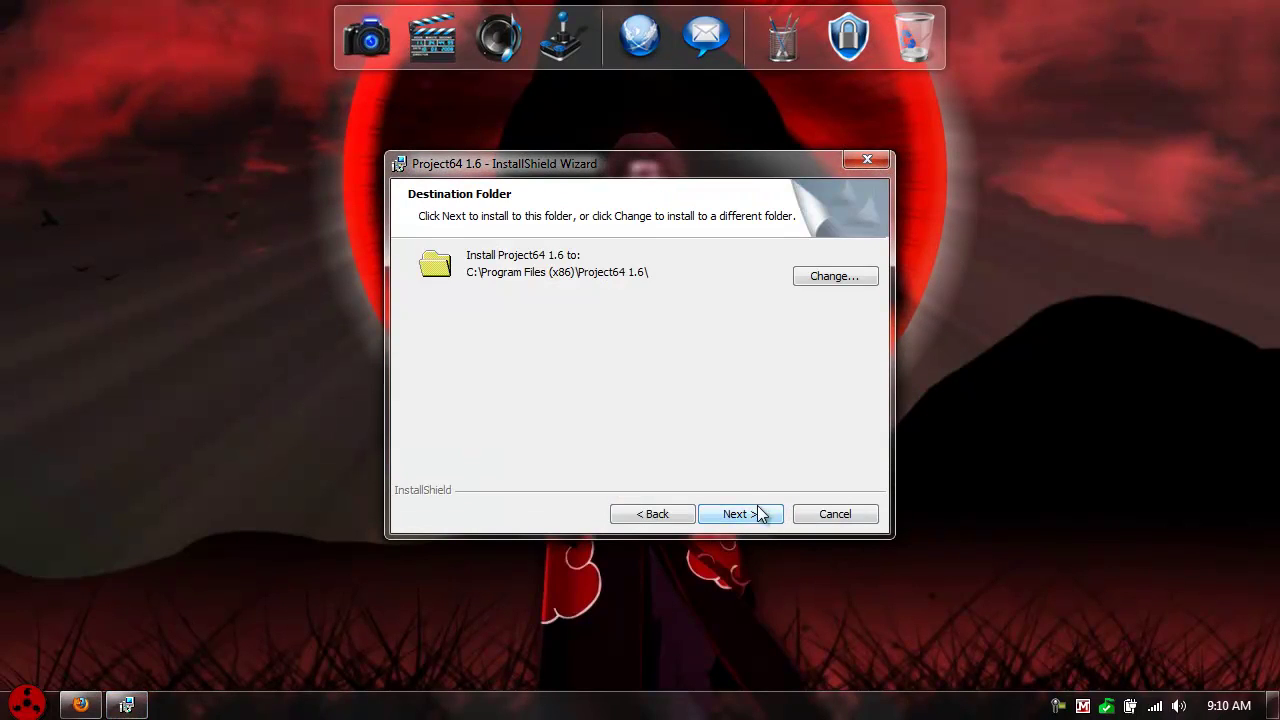
{"action": "left_click", "coordinate": [740, 514]}
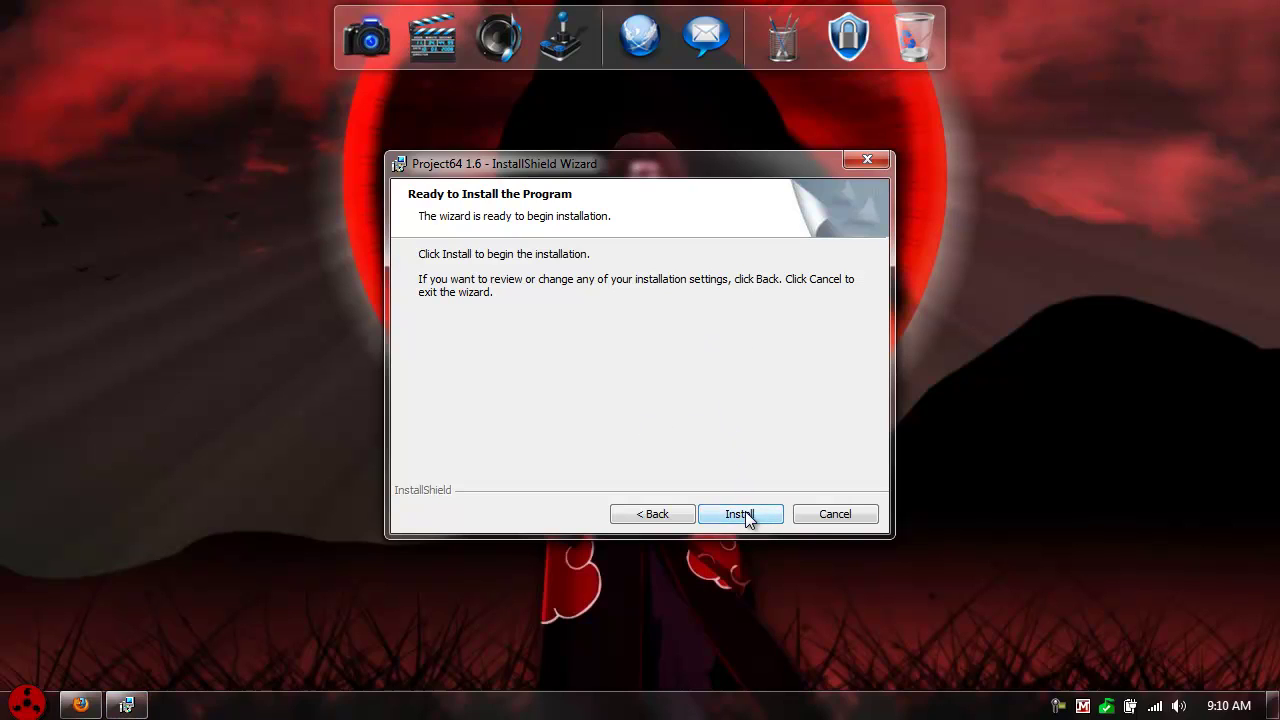
{"action": "left_click", "coordinate": [845, 517]}
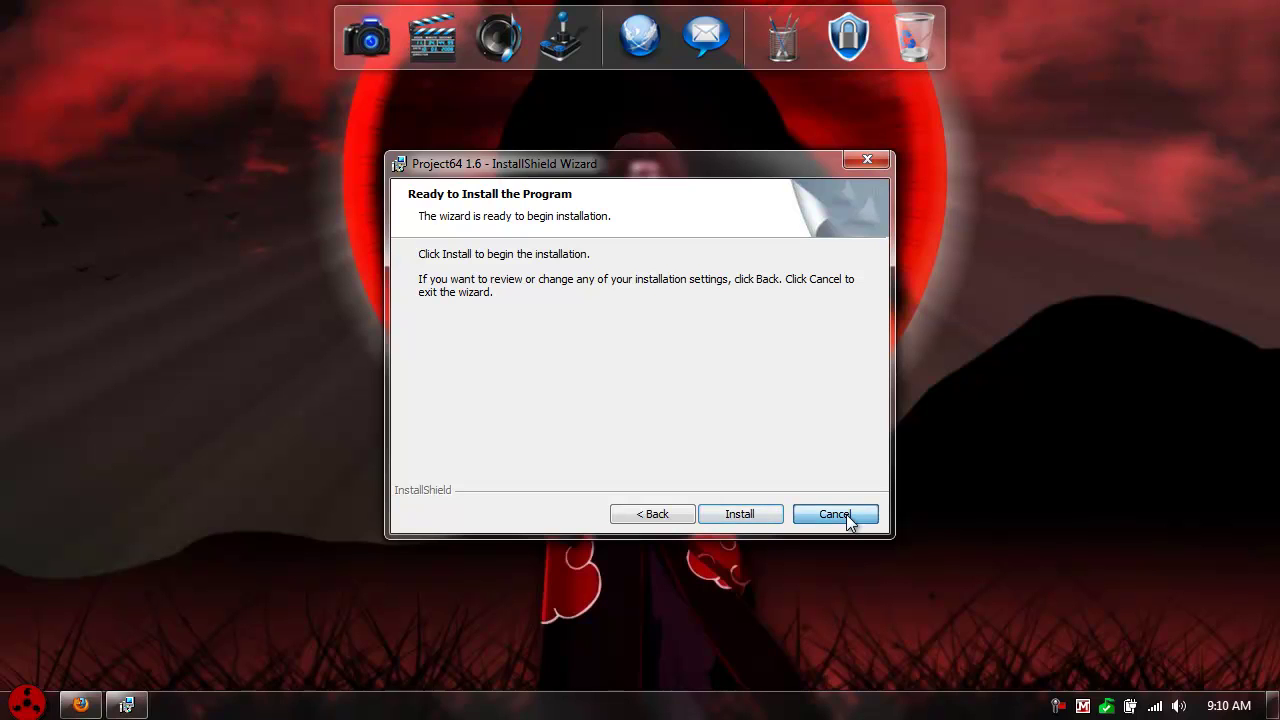
{"action": "left_click", "coordinate": [592, 386]}
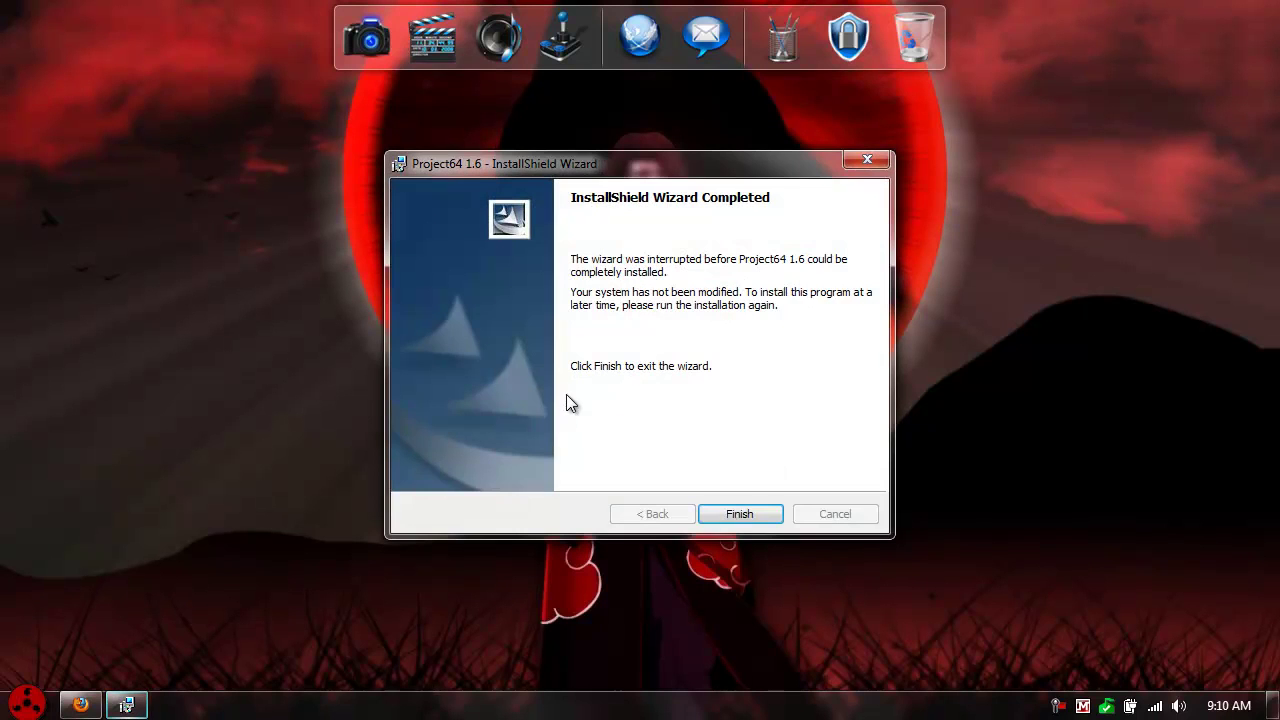
{"action": "left_click", "coordinate": [739, 513]}
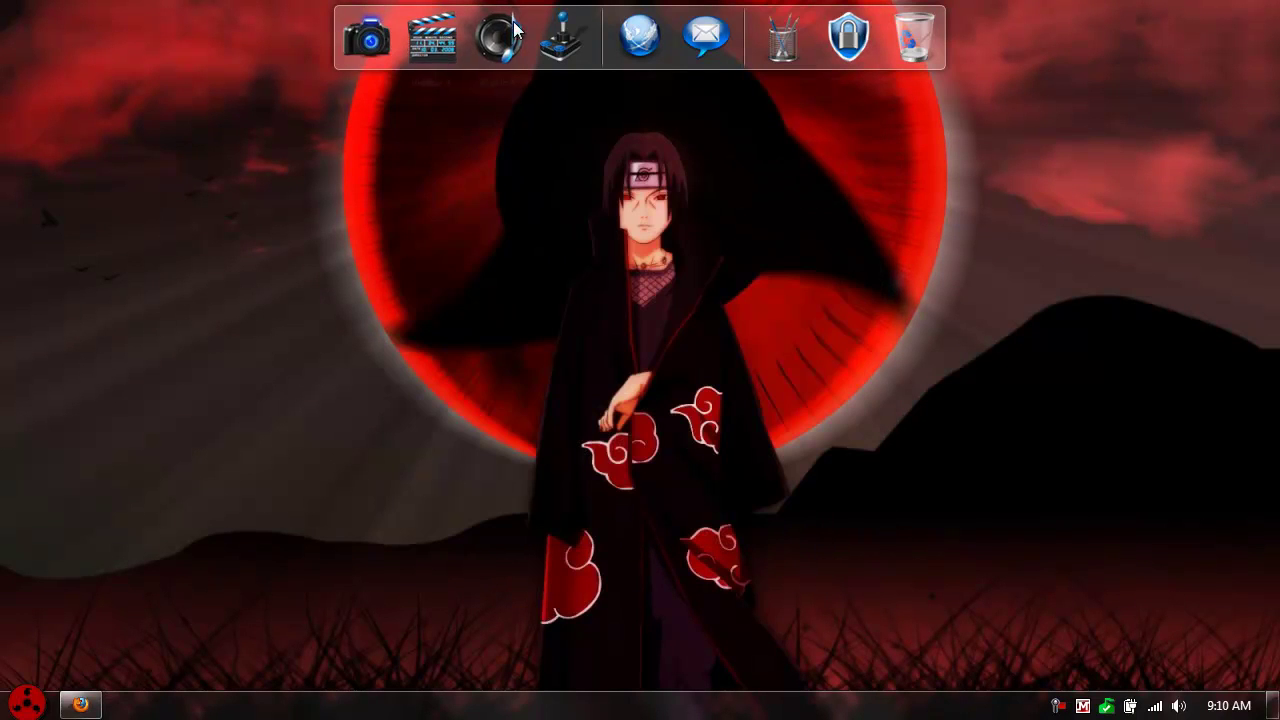
Launch the already installed Project64 from the desktop dock and switch back to Firefox.
{"action": "left_click", "coordinate": [562, 37]}
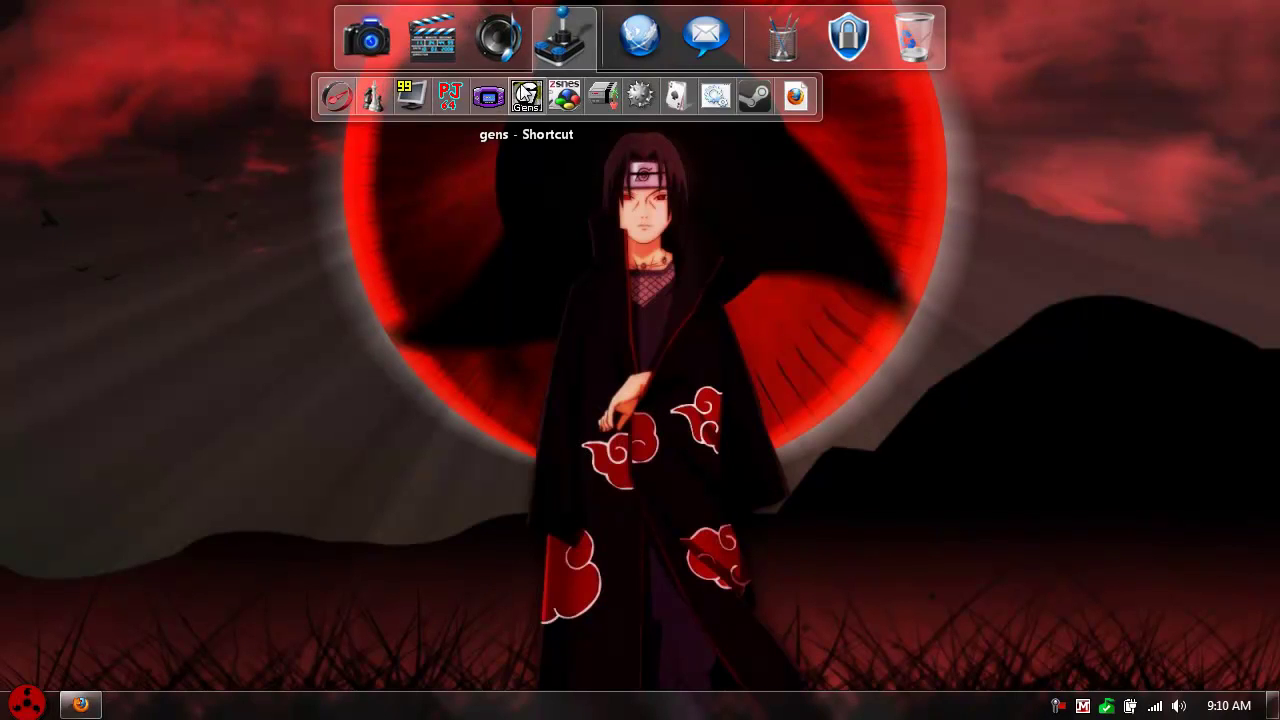
{"action": "left_click", "coordinate": [461, 88]}
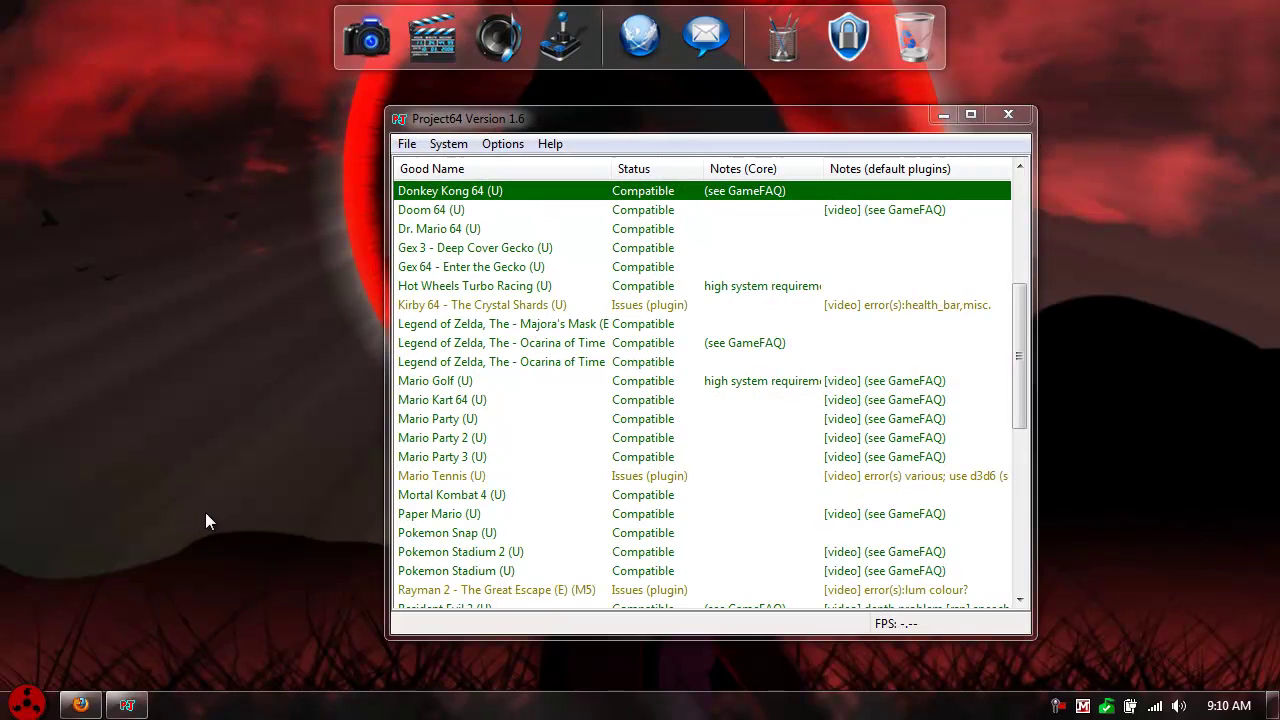
{"action": "left_click", "coordinate": [82, 706]}
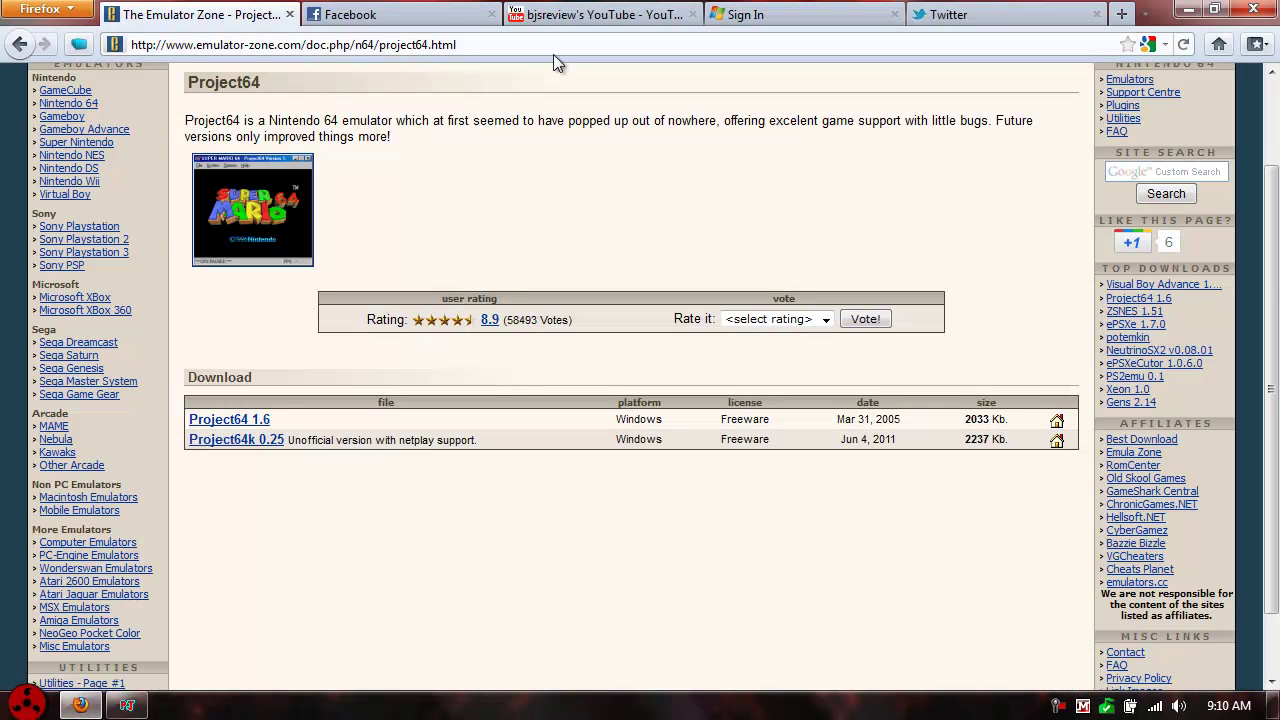
Search the web for "rom" and refine the Google search to "n64 roms".
{"action": "left_click", "coordinate": [1029, 42]}
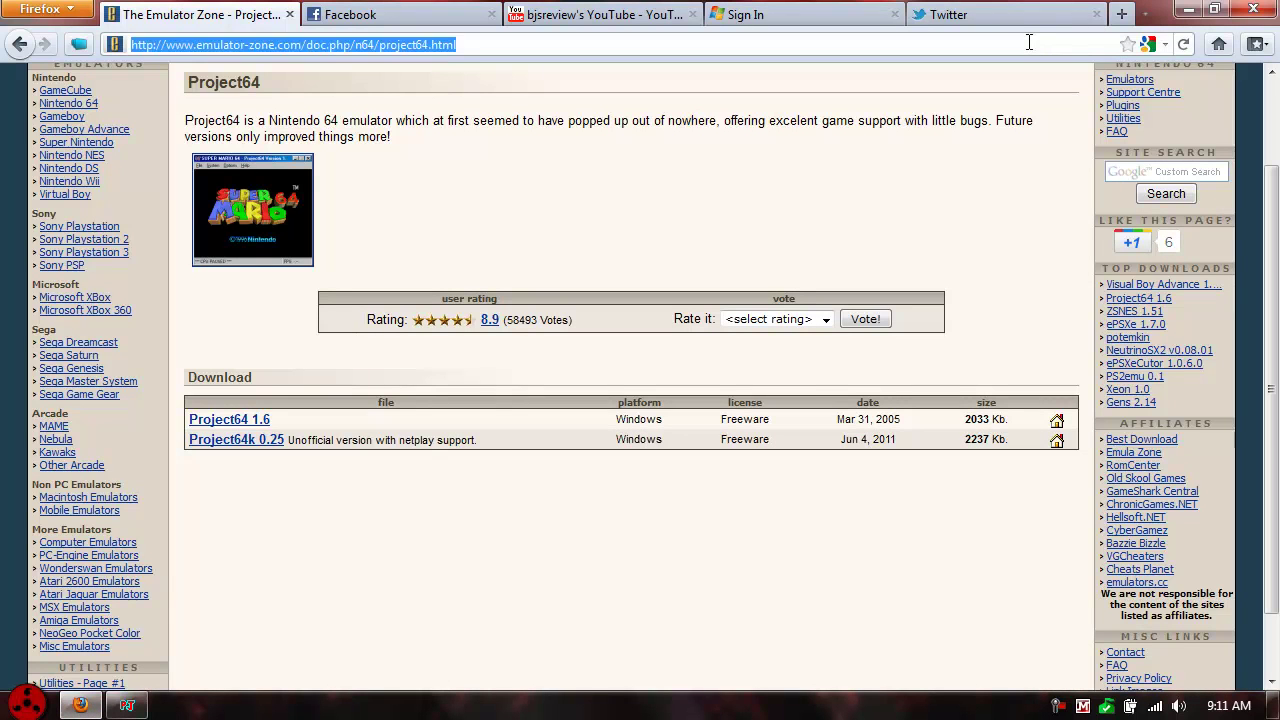
{"action": "type", "text": "rom"}
{"action": "key", "text": "Return"}
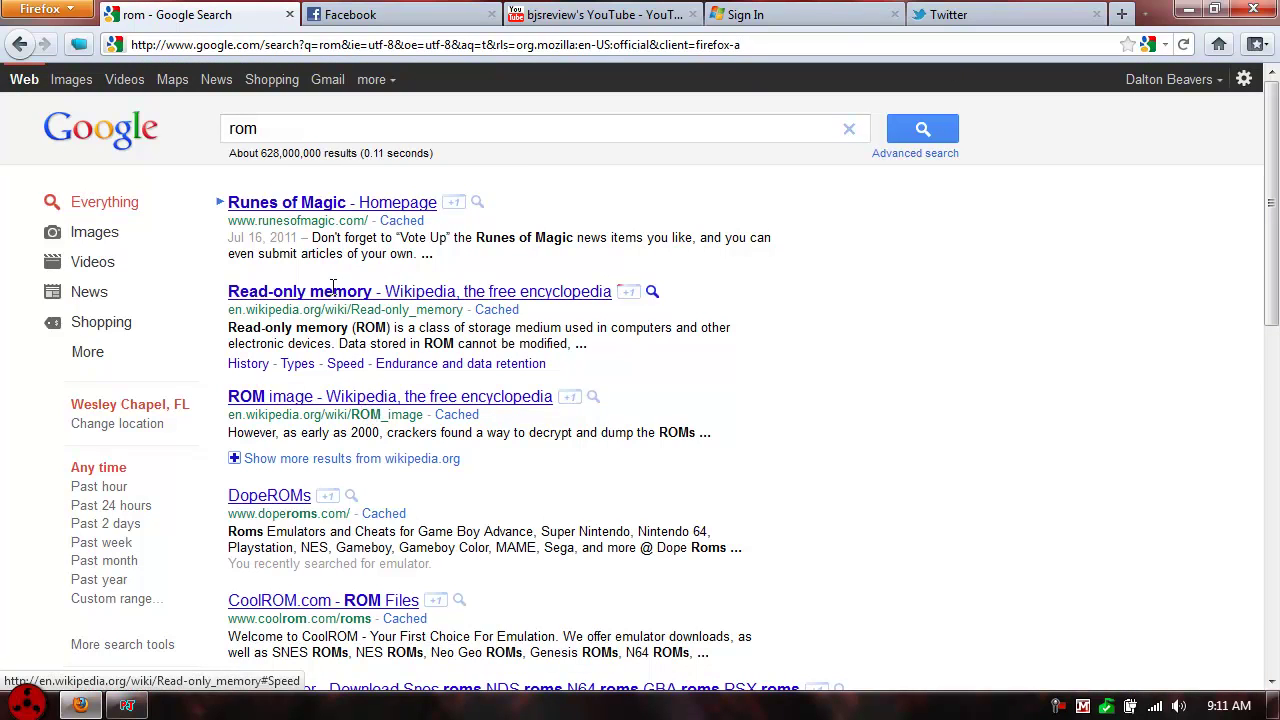
{"action": "left_click", "coordinate": [298, 132]}
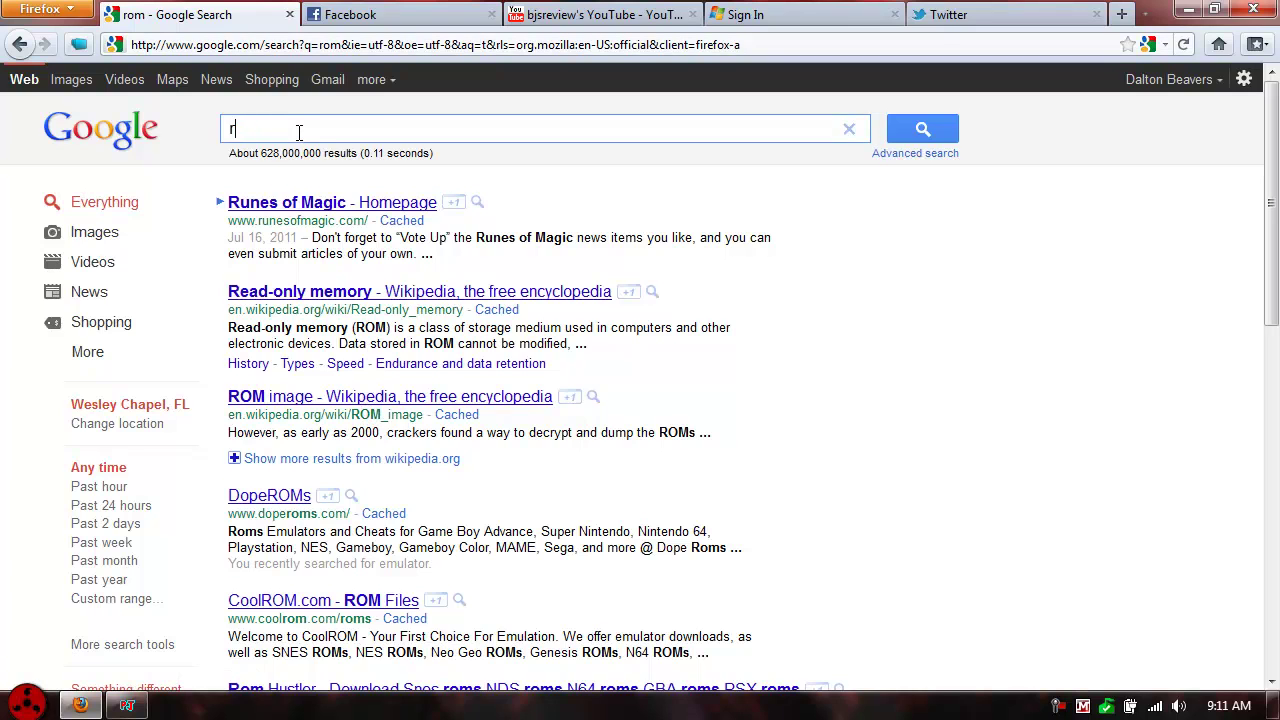
{"action": "key", "text": "BackSpace"}
{"action": "type", "text": "n64 r"}
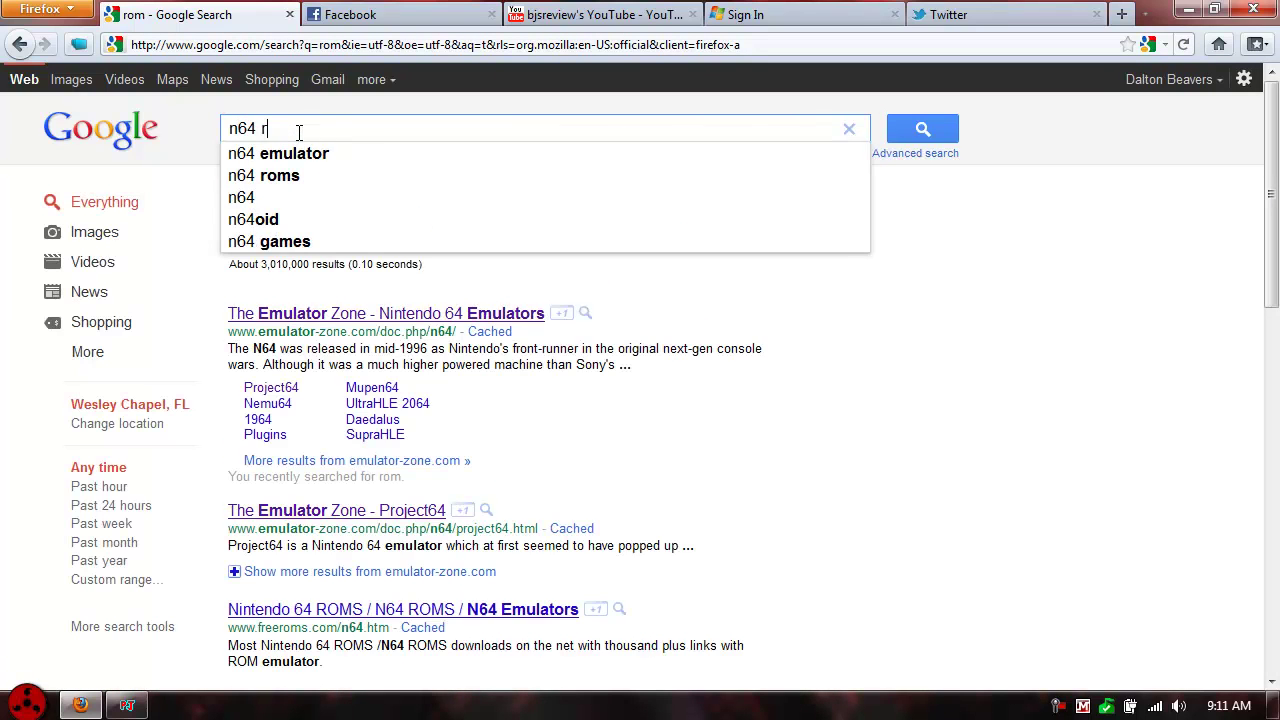
{"action": "type", "text": "oms"}
{"action": "key", "text": "Return"}
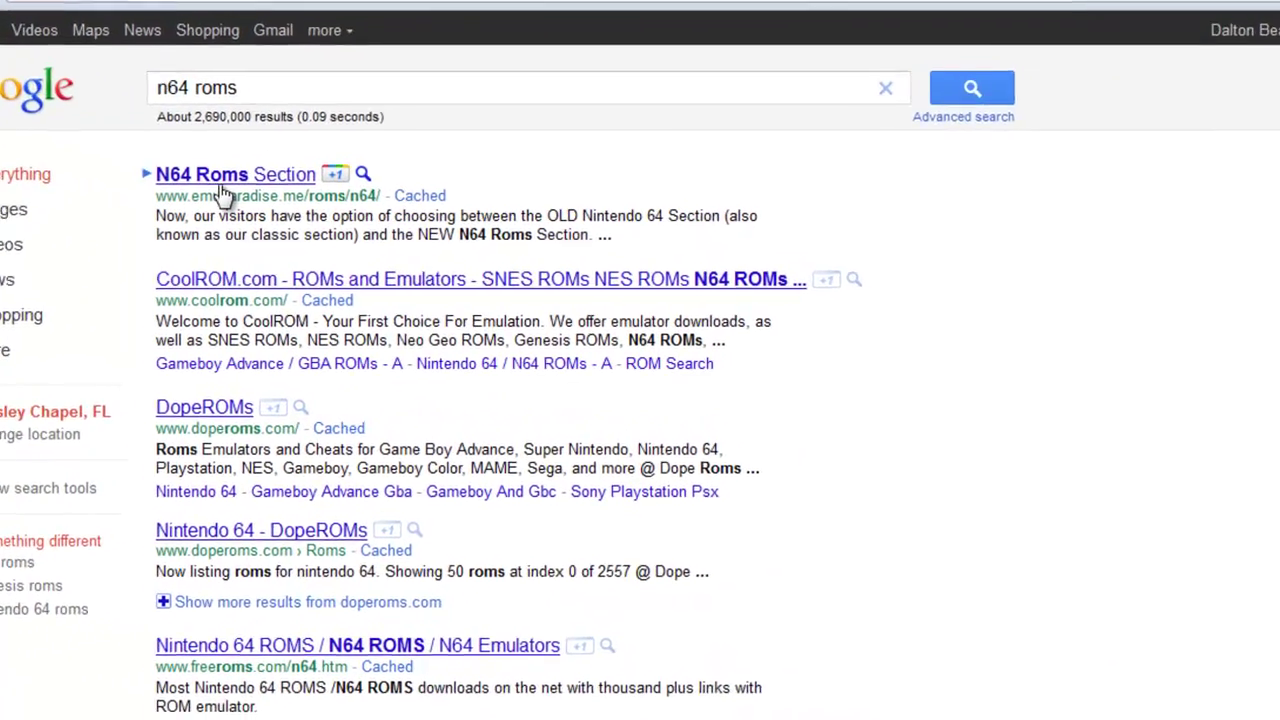
Open the emuparadise "N64 Roms Section" result in a new tab and look over its Nintendo 64 ROM listings.
{"action": "middle_click", "coordinate": [222, 180]}
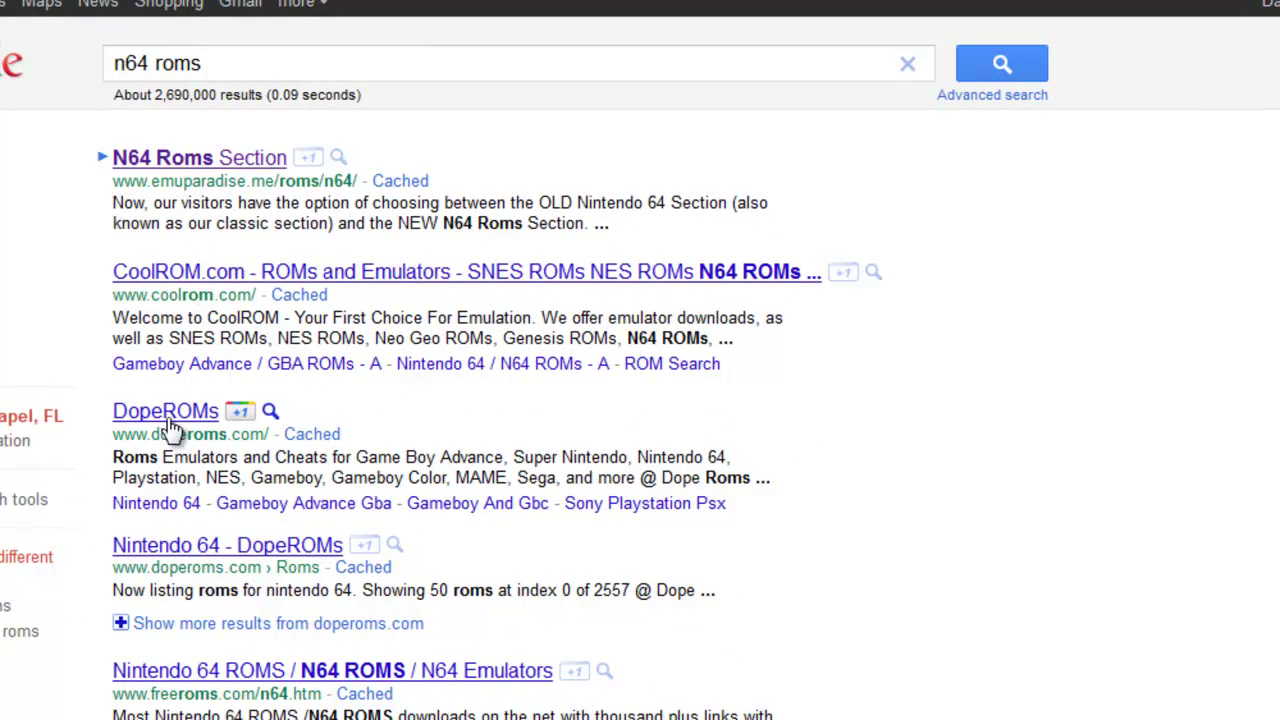
{"action": "scroll", "coordinate": [408, 537], "scroll_direction": "down", "scroll_amount": 3}
{"action": "scroll", "coordinate": [337, 443], "scroll_direction": "up", "scroll_amount": 3}
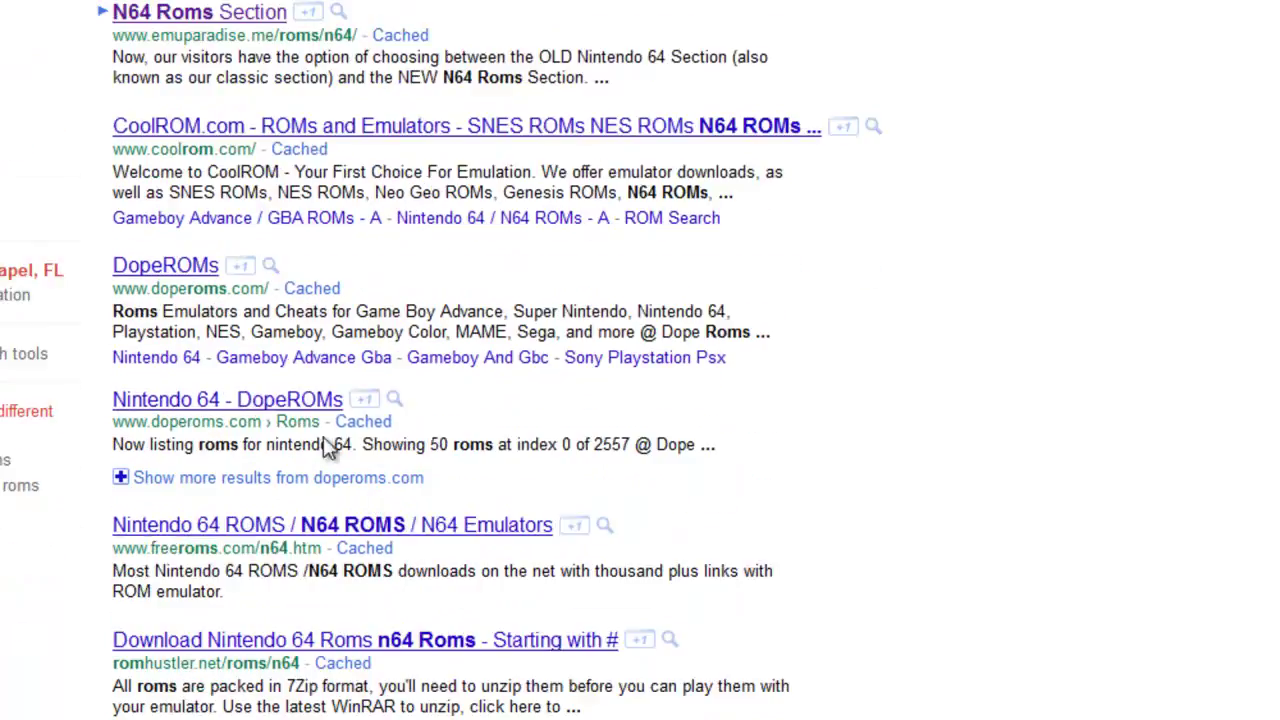
{"action": "key", "text": "ctrl+Tab"}
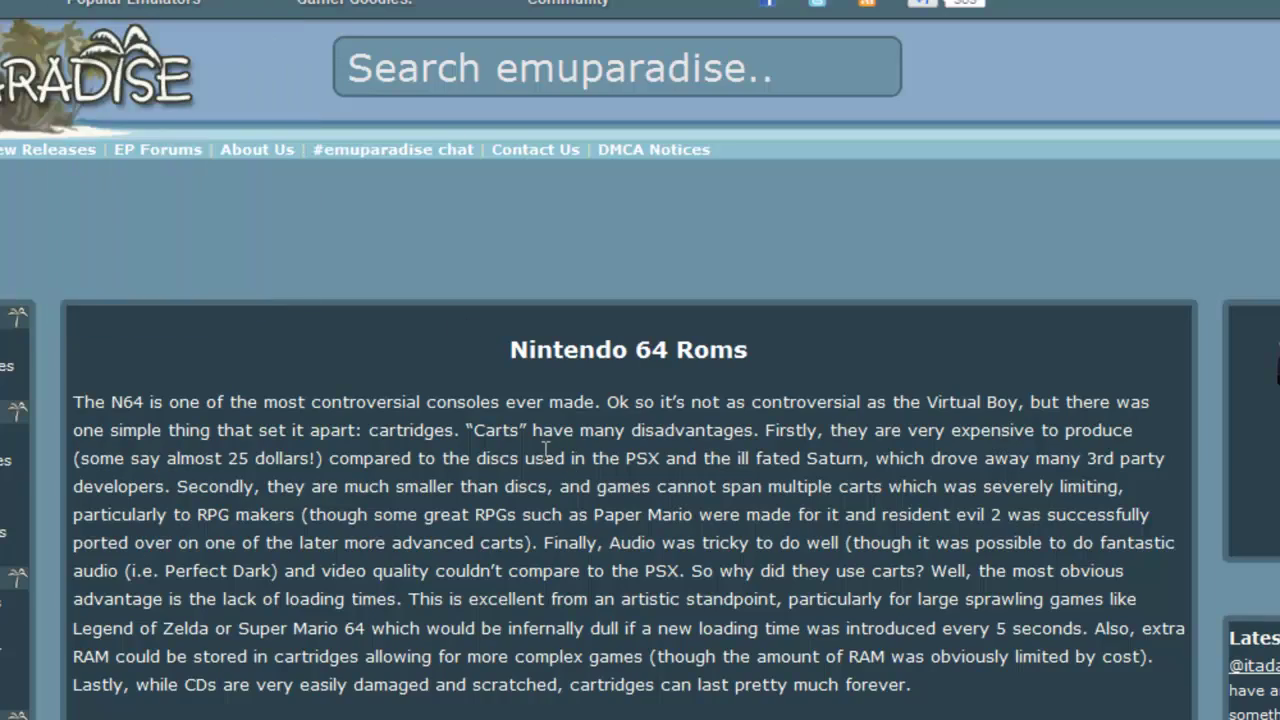
{"action": "scroll", "coordinate": [545, 450], "scroll_direction": "down", "scroll_amount": 10}
{"action": "scroll", "coordinate": [520, 455], "scroll_direction": "up", "scroll_amount": 2}
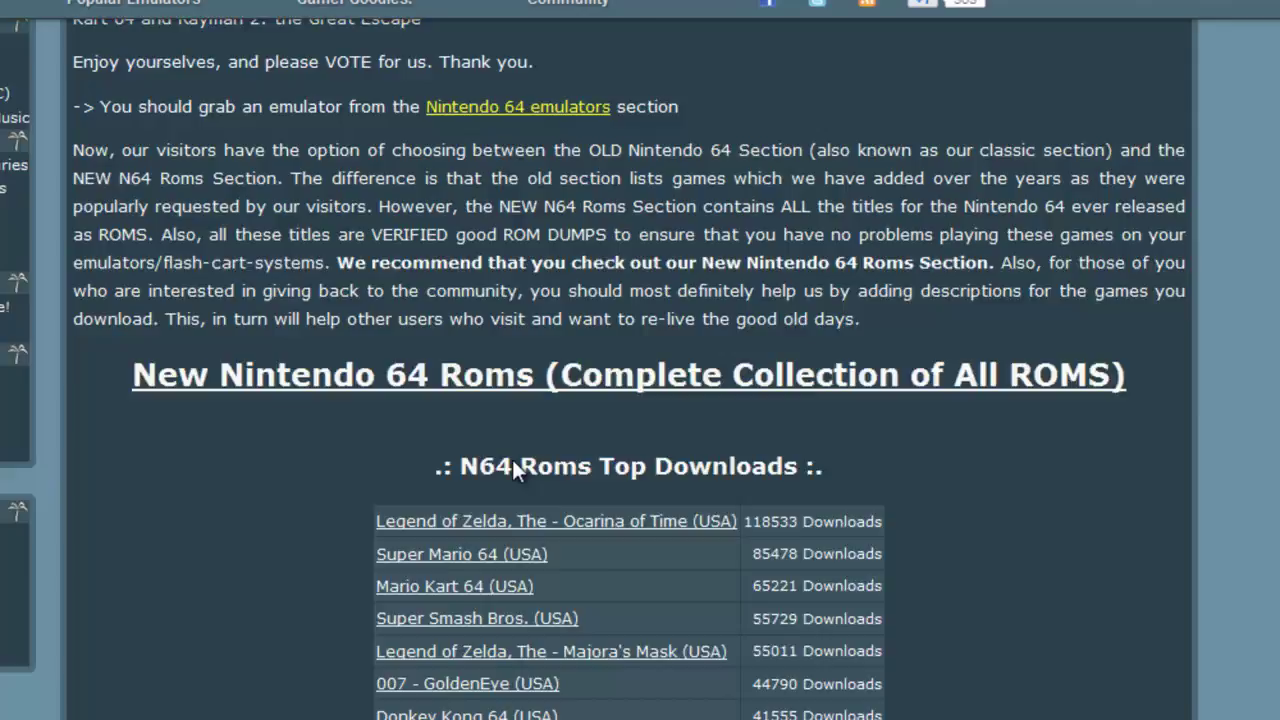
{"action": "scroll", "coordinate": [512, 466], "scroll_direction": "up", "scroll_amount": 8}
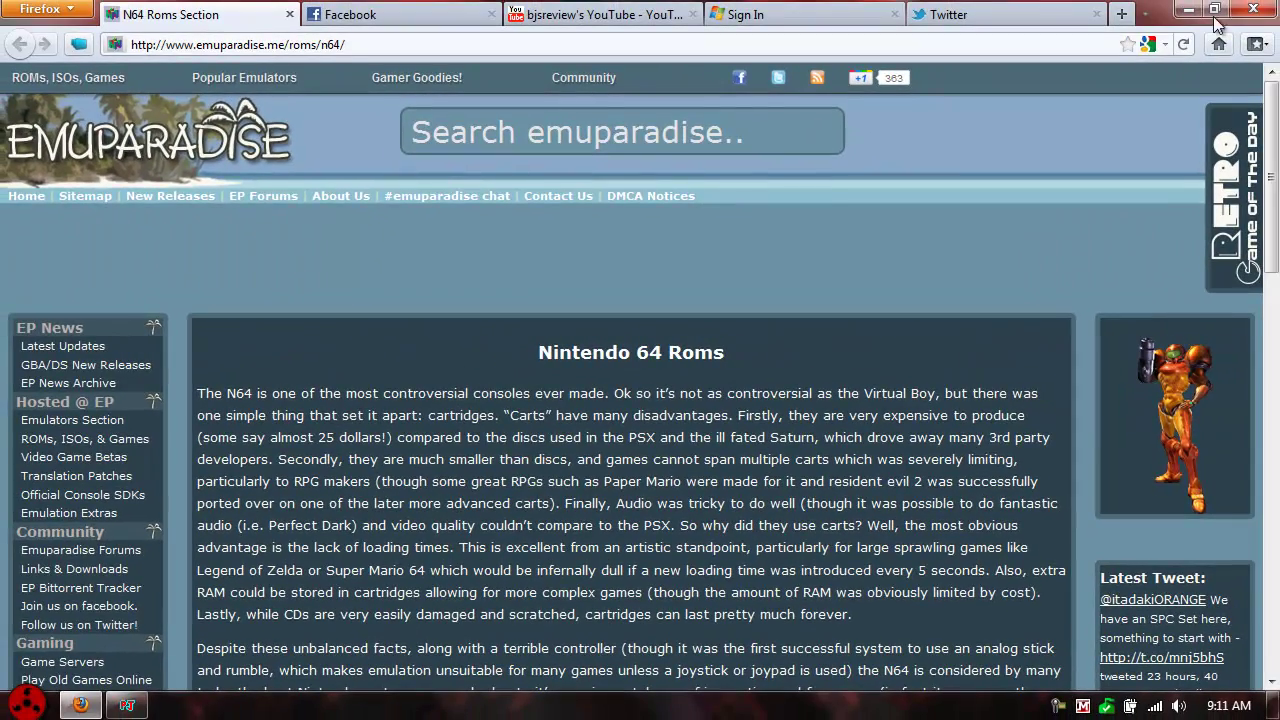
Close Firefox with all its tabs and set Project64's ROM directory to the N64 folder inside Games.
{"action": "key", "text": "alt+F4"}
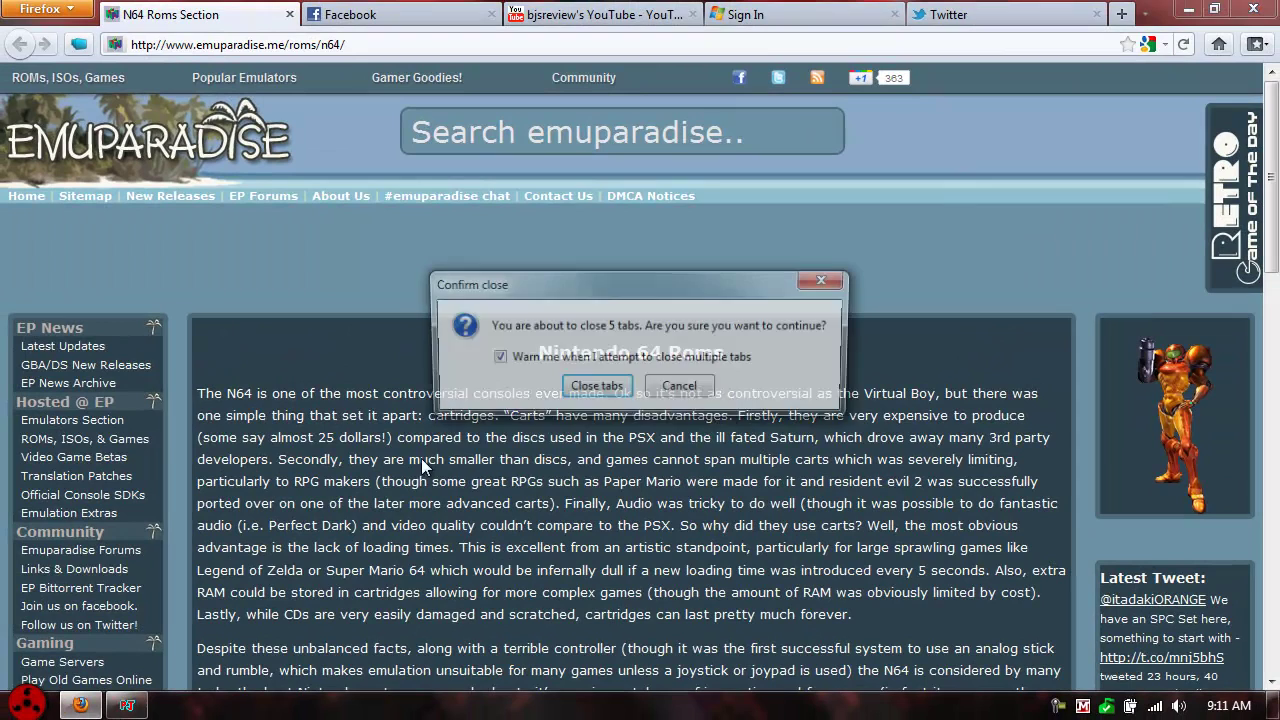
{"action": "left_click", "coordinate": [586, 400]}
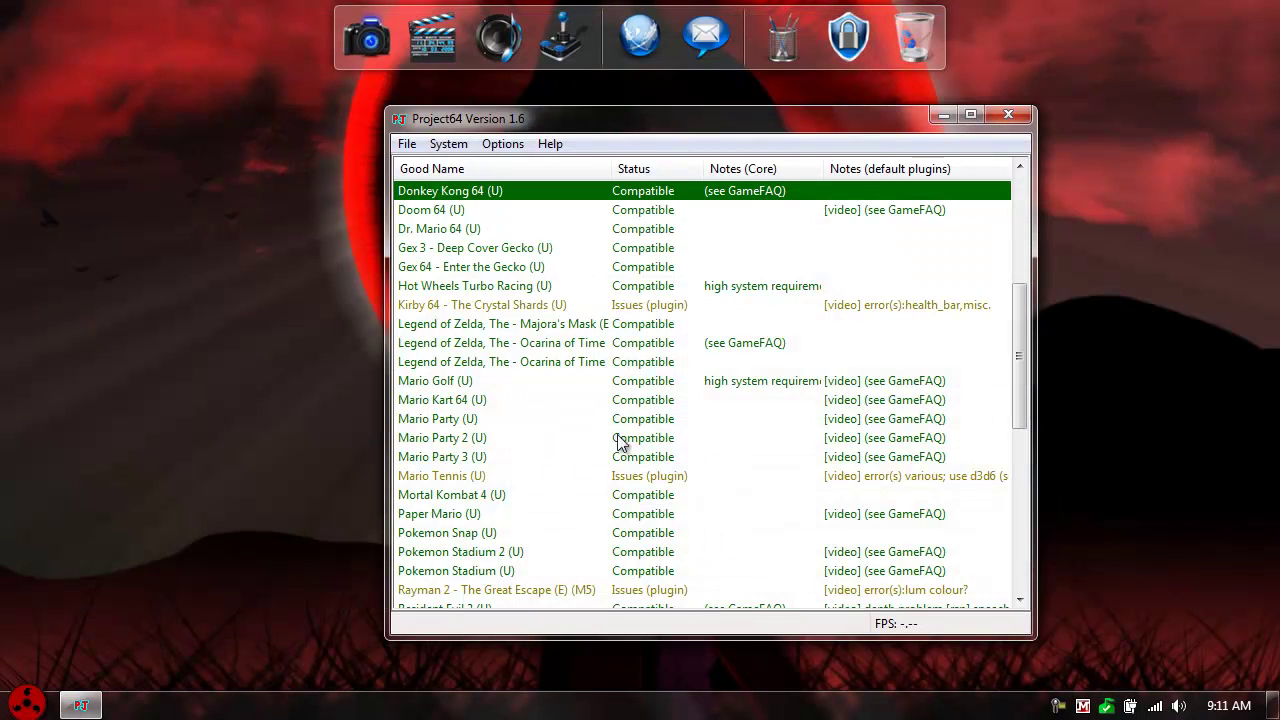
{"action": "left_click", "coordinate": [407, 144]}
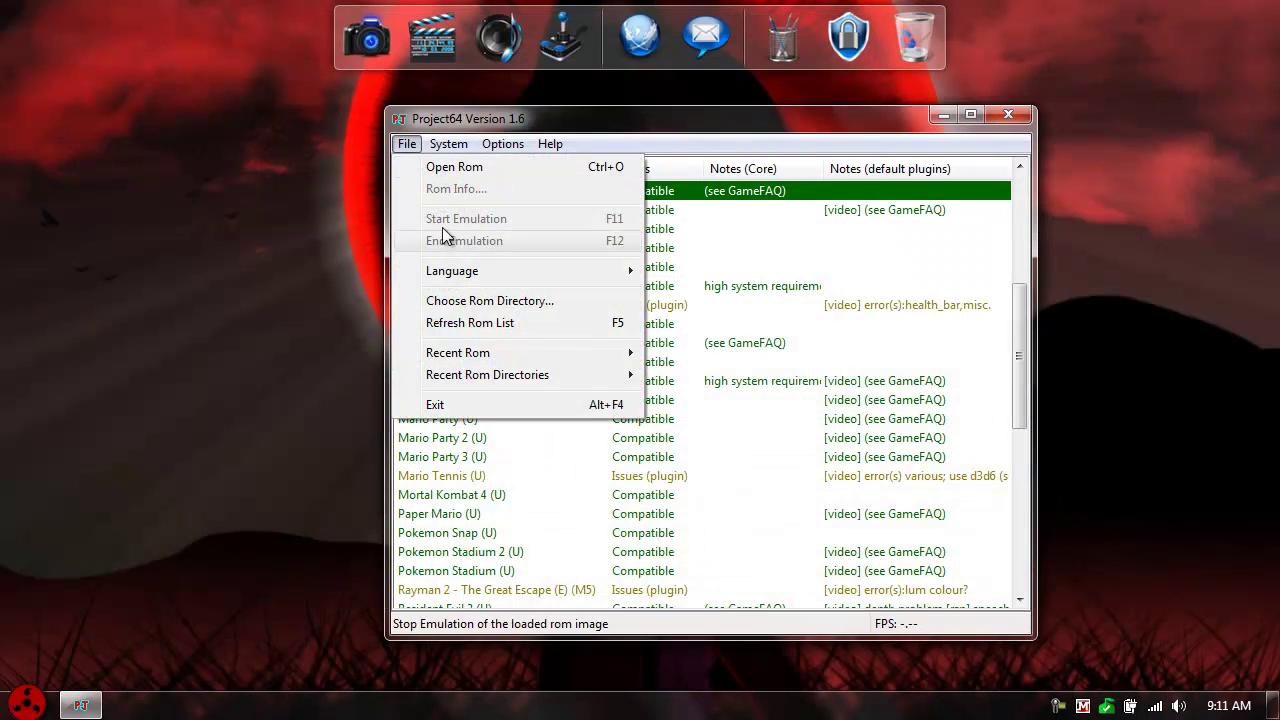
{"action": "left_click", "coordinate": [500, 322]}
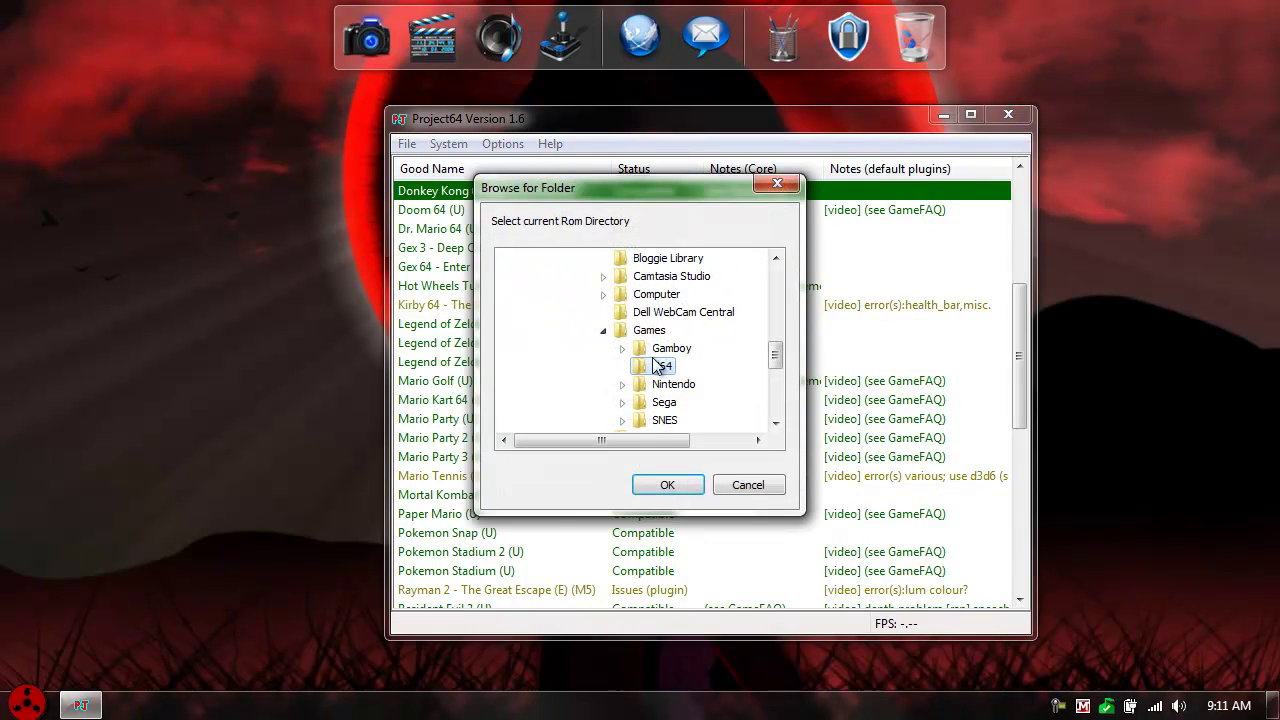
{"action": "left_click", "coordinate": [665, 484]}
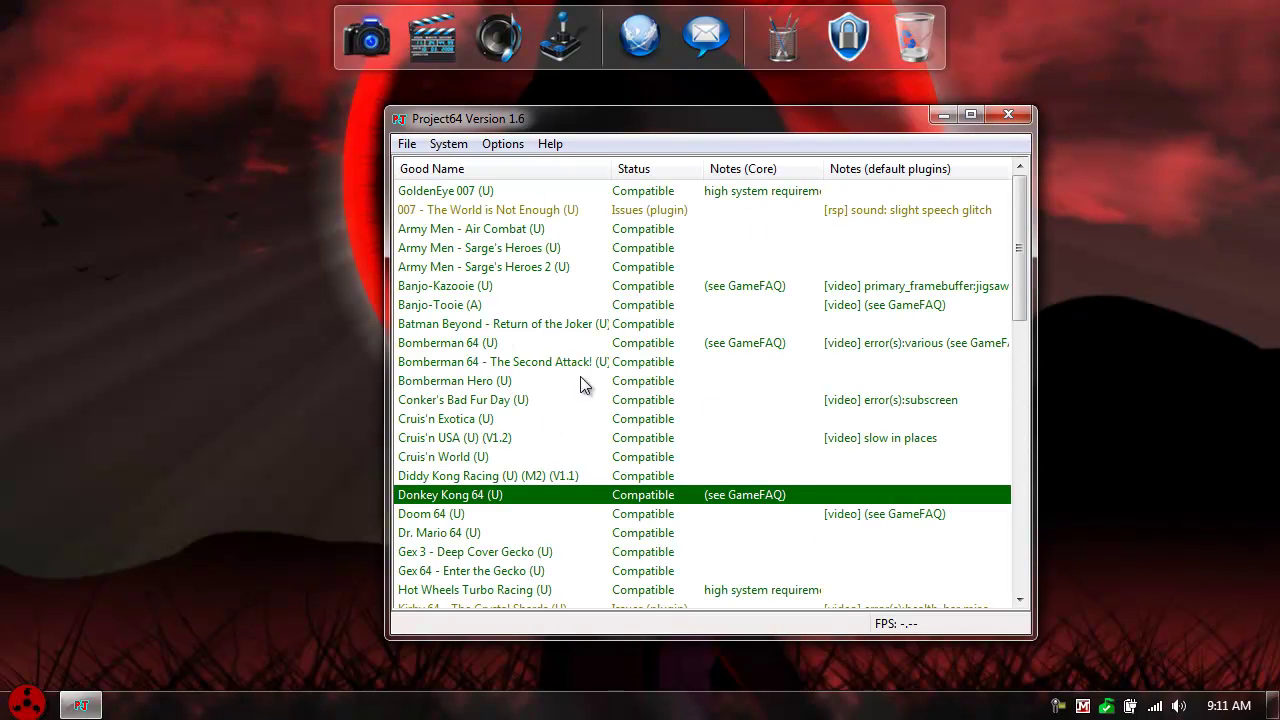
Start the first "Legend of Zelda, The - Ocarina of Time" entry in the ROM list and move the game window toward the desktop's centre.
{"action": "scroll", "coordinate": [518, 467], "scroll_direction": "down", "scroll_amount": 13}
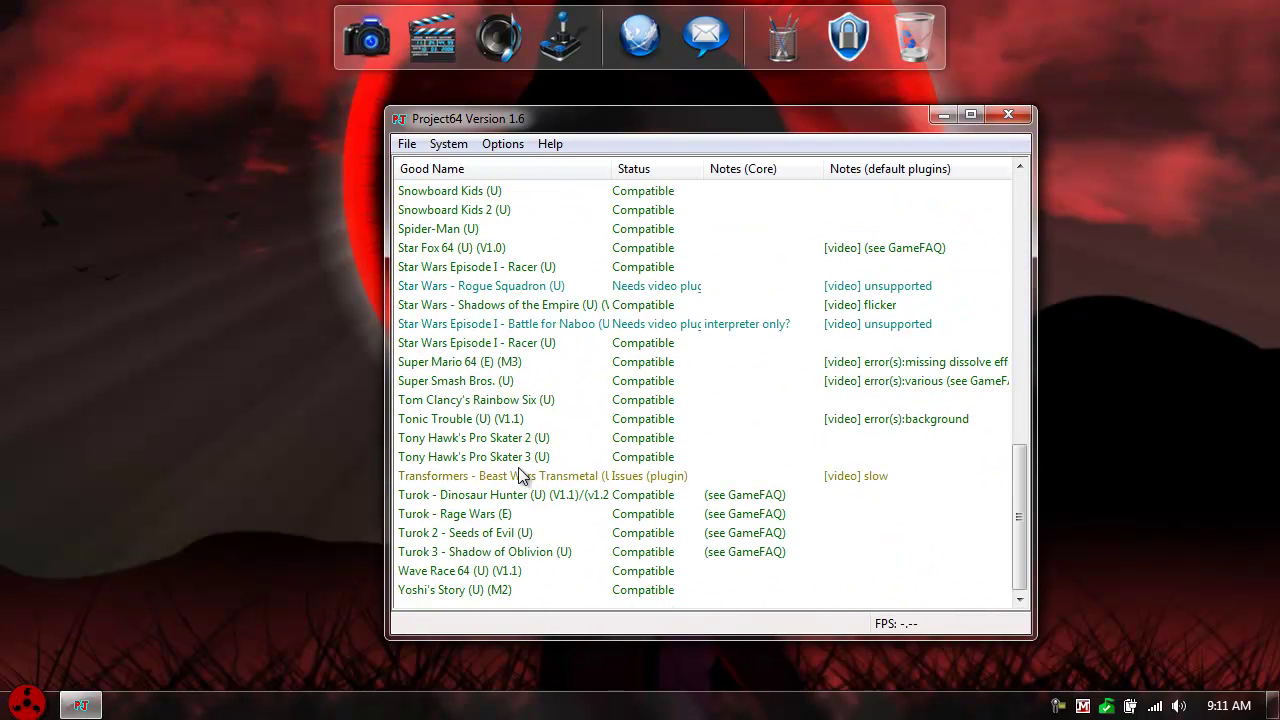
{"action": "scroll", "coordinate": [518, 467], "scroll_direction": "up", "scroll_amount": 15}
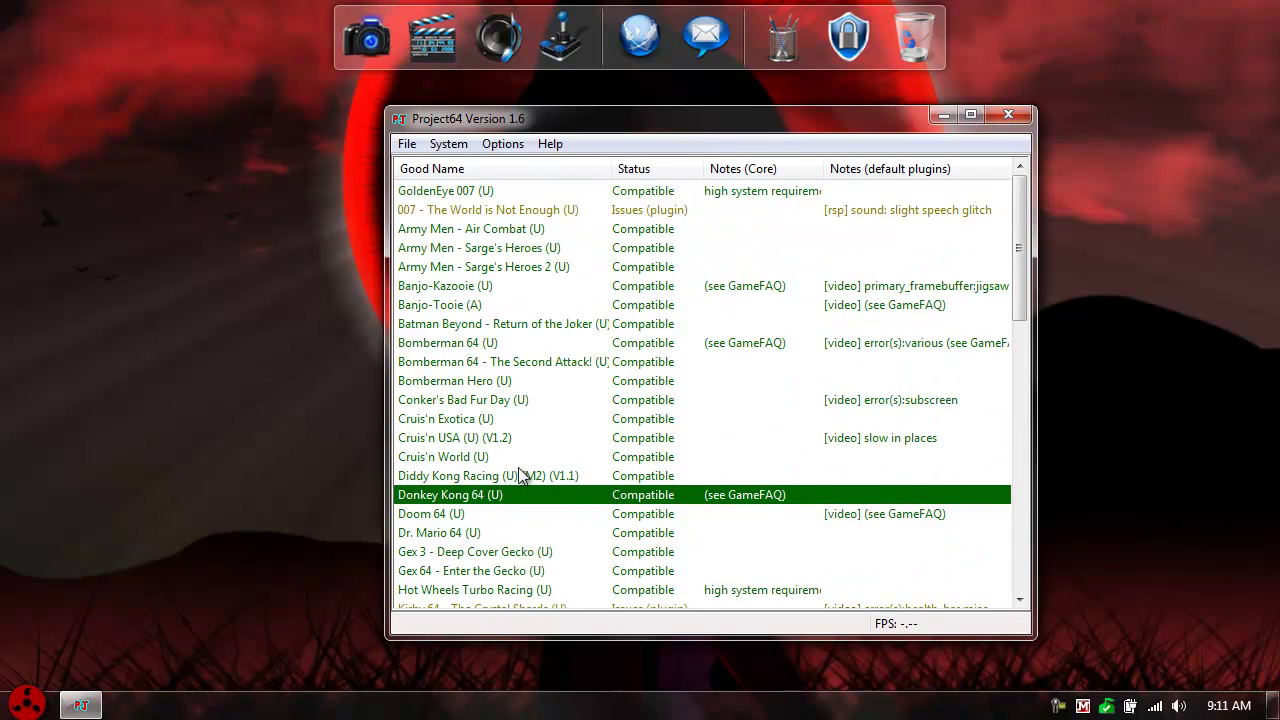
{"action": "scroll", "coordinate": [518, 475], "scroll_direction": "down", "scroll_amount": 2}
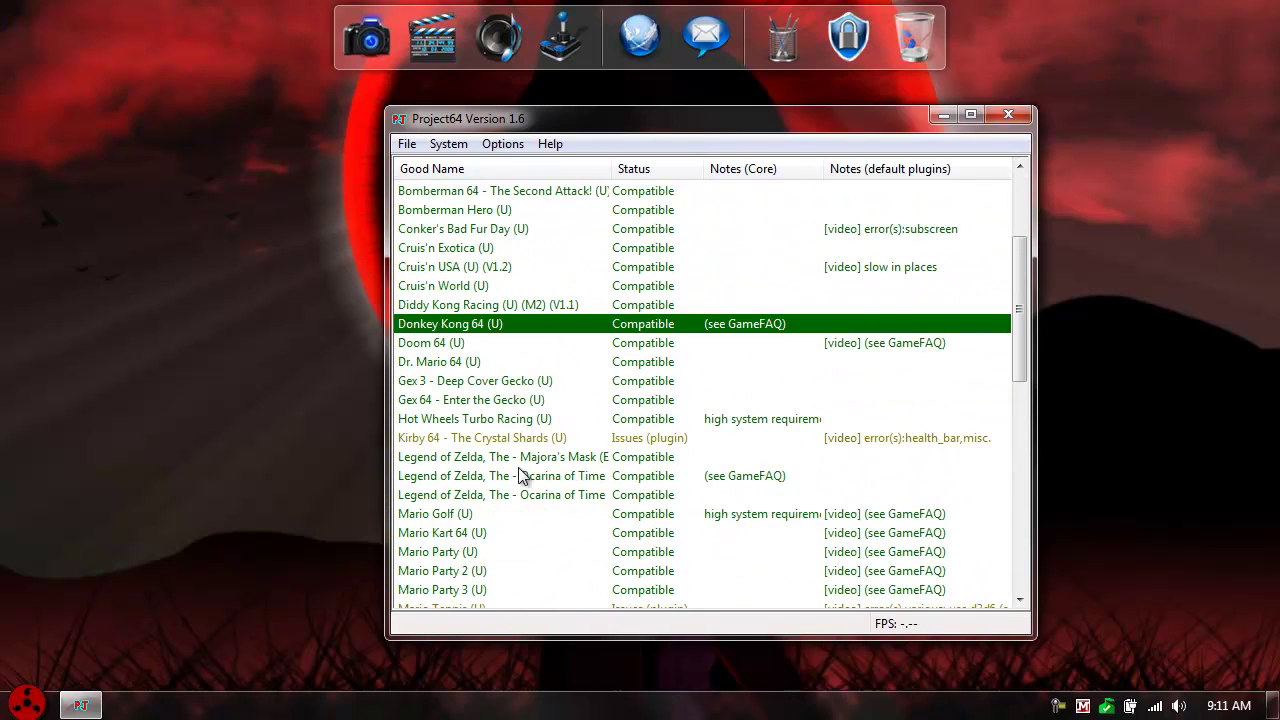
{"action": "double_click", "coordinate": [534, 476]}
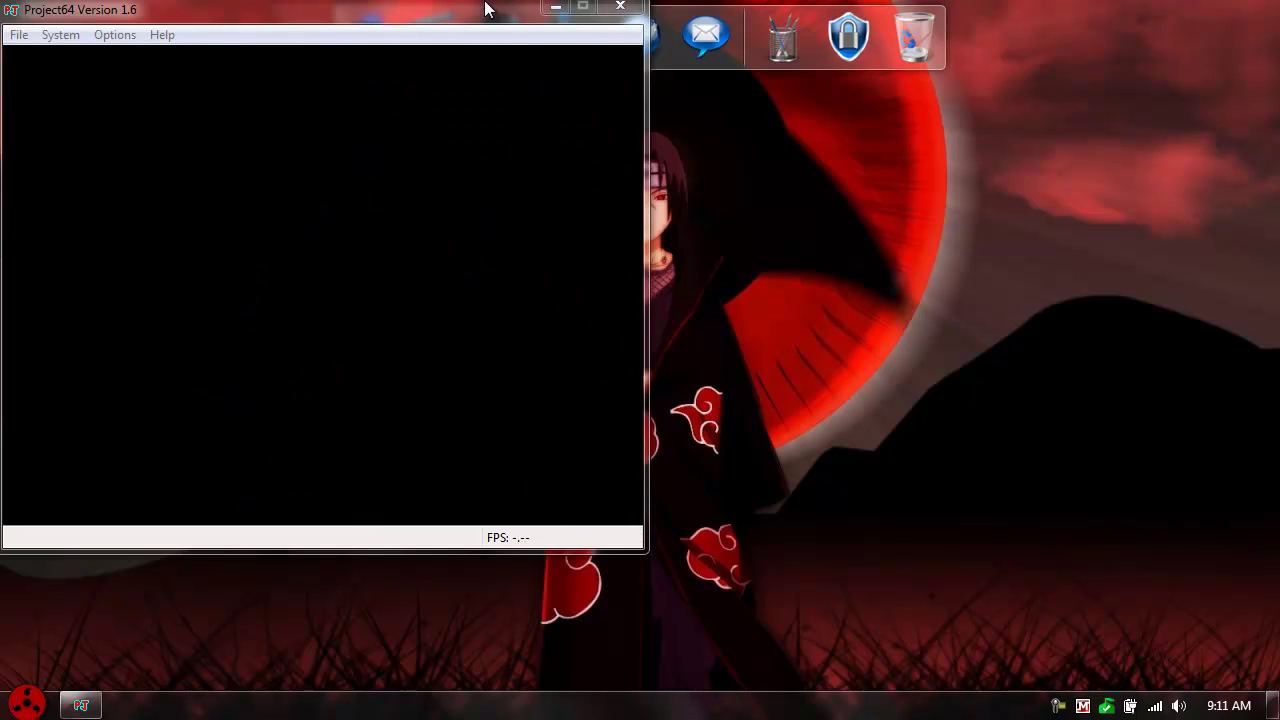
{"action": "left_click_drag", "start_coordinate": [486, 9], "coordinate": [790, 67]}
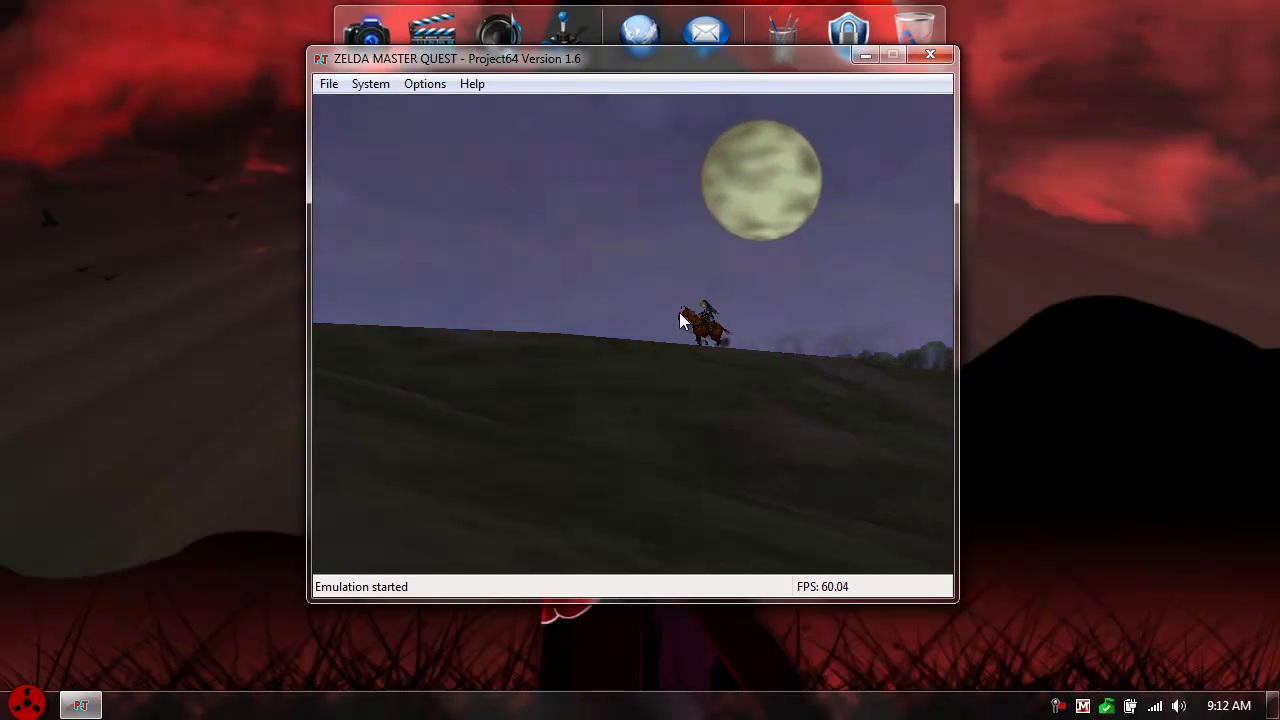
Turn the FPS limit off and back on for the running Zelda game.
{"action": "left_click", "coordinate": [422, 86]}
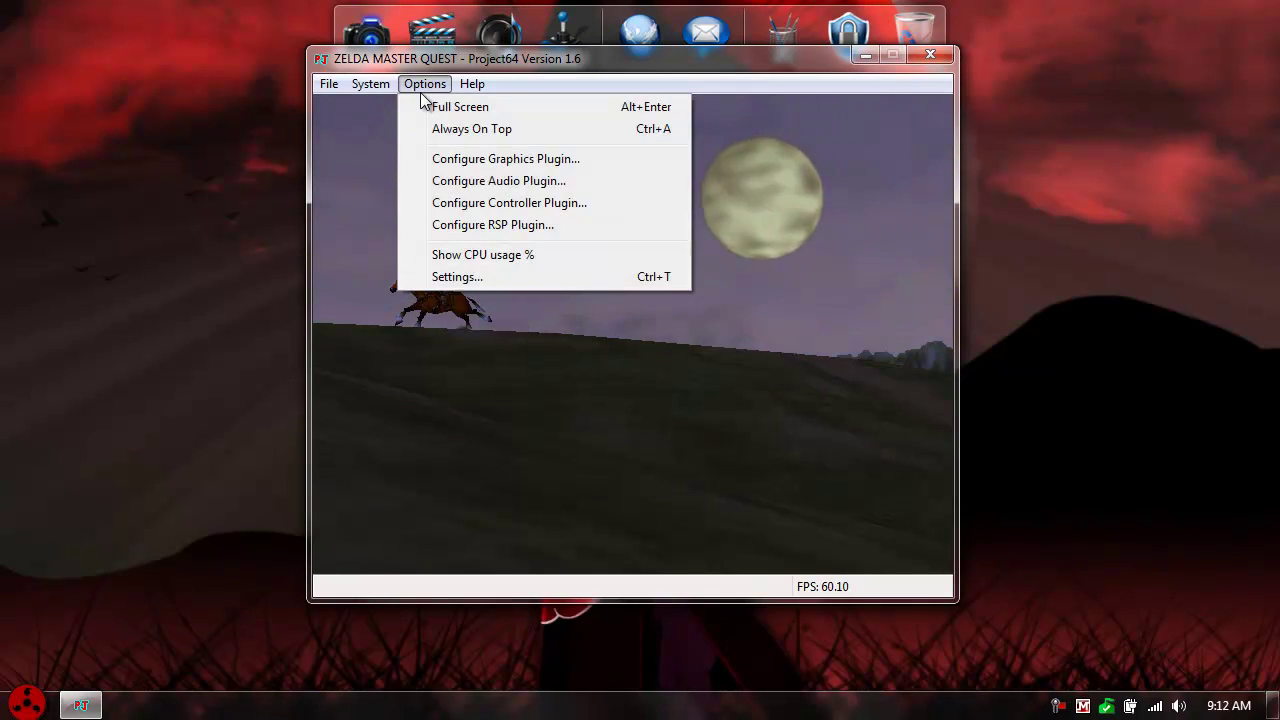
{"action": "left_click", "coordinate": [382, 178]}
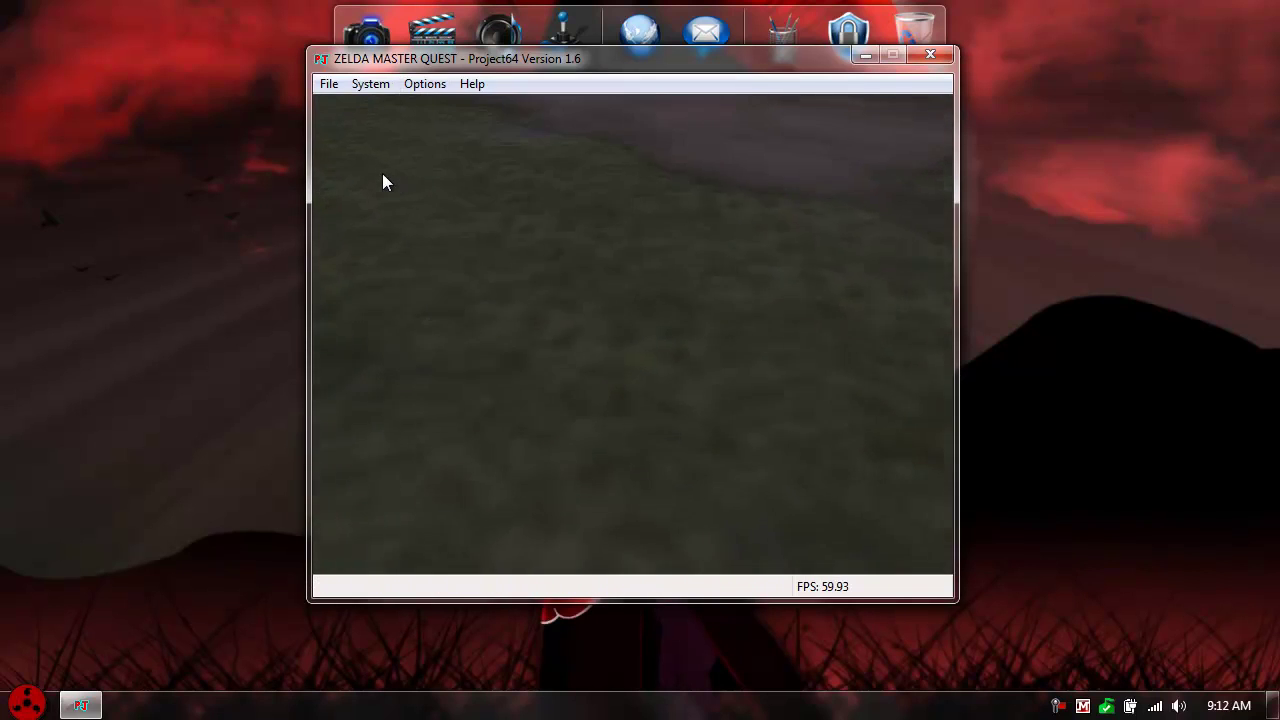
{"action": "left_click", "coordinate": [370, 86]}
{"action": "left_click", "coordinate": [412, 181]}
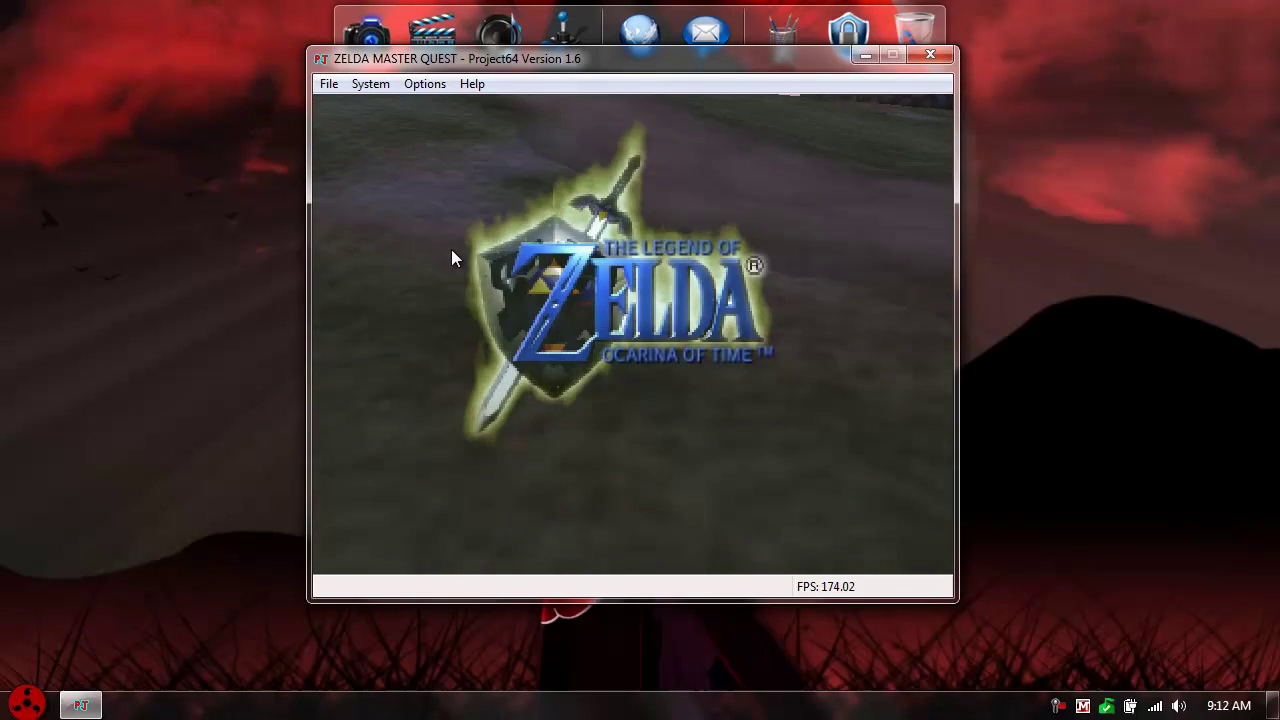
{"action": "left_click", "coordinate": [369, 86]}
{"action": "left_click", "coordinate": [412, 181]}
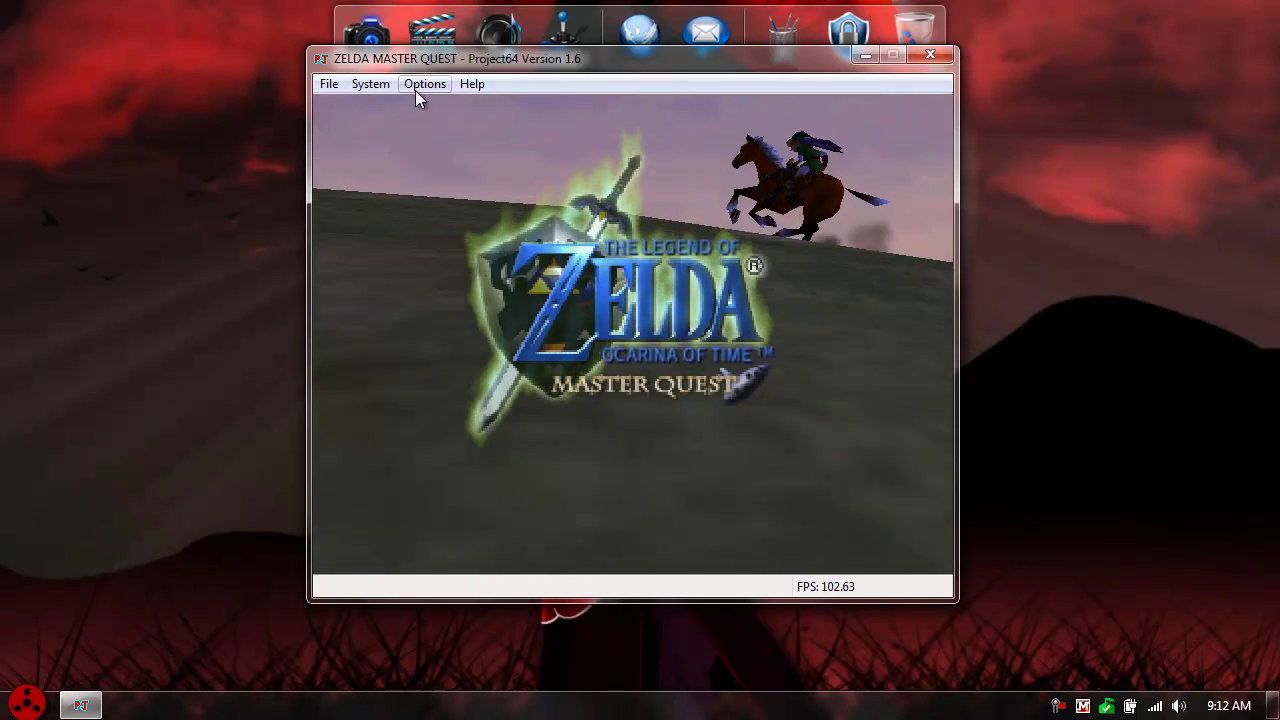
Look over the cheats offered for the running Zelda game and close the list without enabling any.
{"action": "left_click", "coordinate": [415, 88]}
{"action": "mouse_move", "coordinate": [370, 85]}
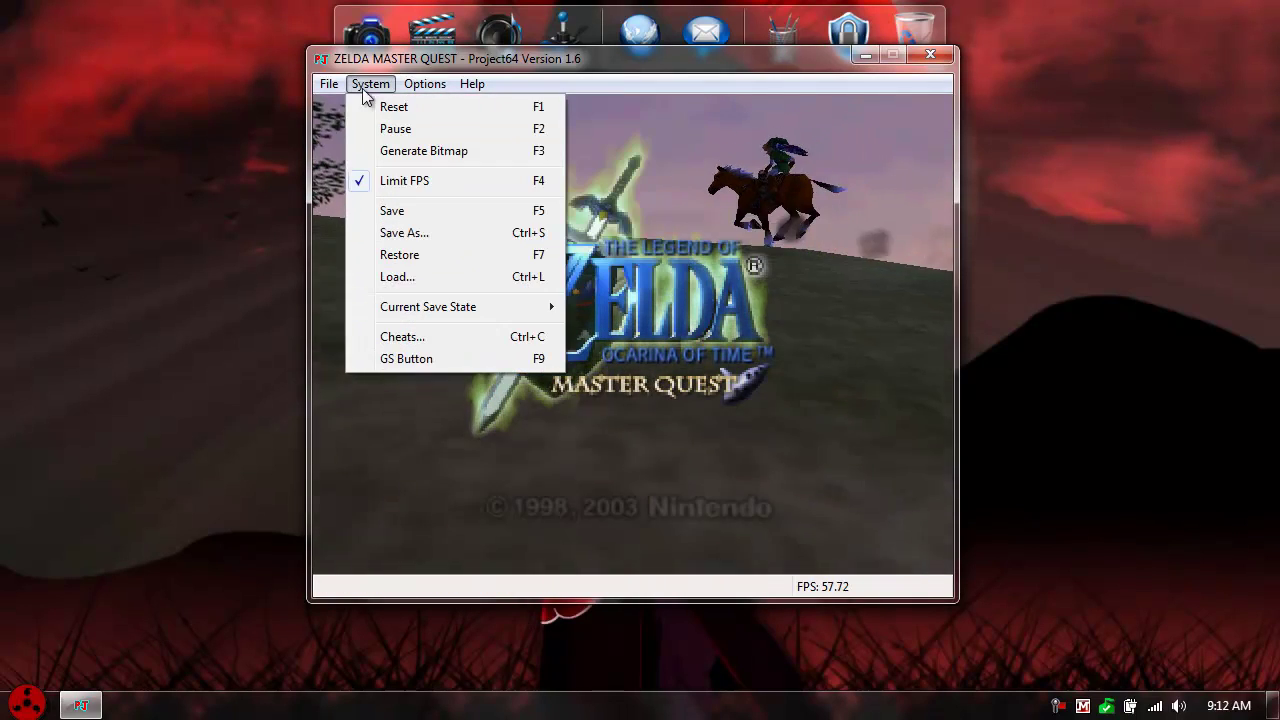
{"action": "left_click", "coordinate": [414, 339]}
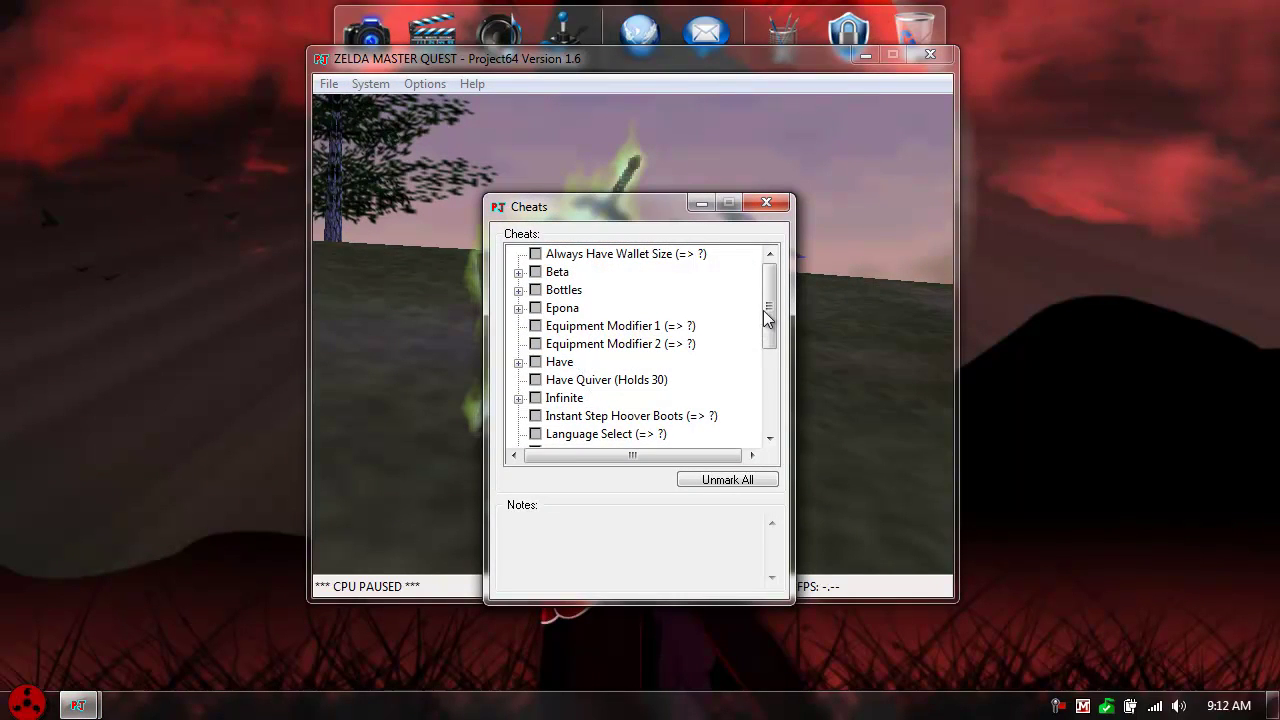
{"action": "mouse_move", "coordinate": [765, 317]}
{"action": "left_mouse_down"}
{"action": "mouse_move", "coordinate": [766, 405]}
{"action": "mouse_move", "coordinate": [757, 305]}
{"action": "left_mouse_up"}
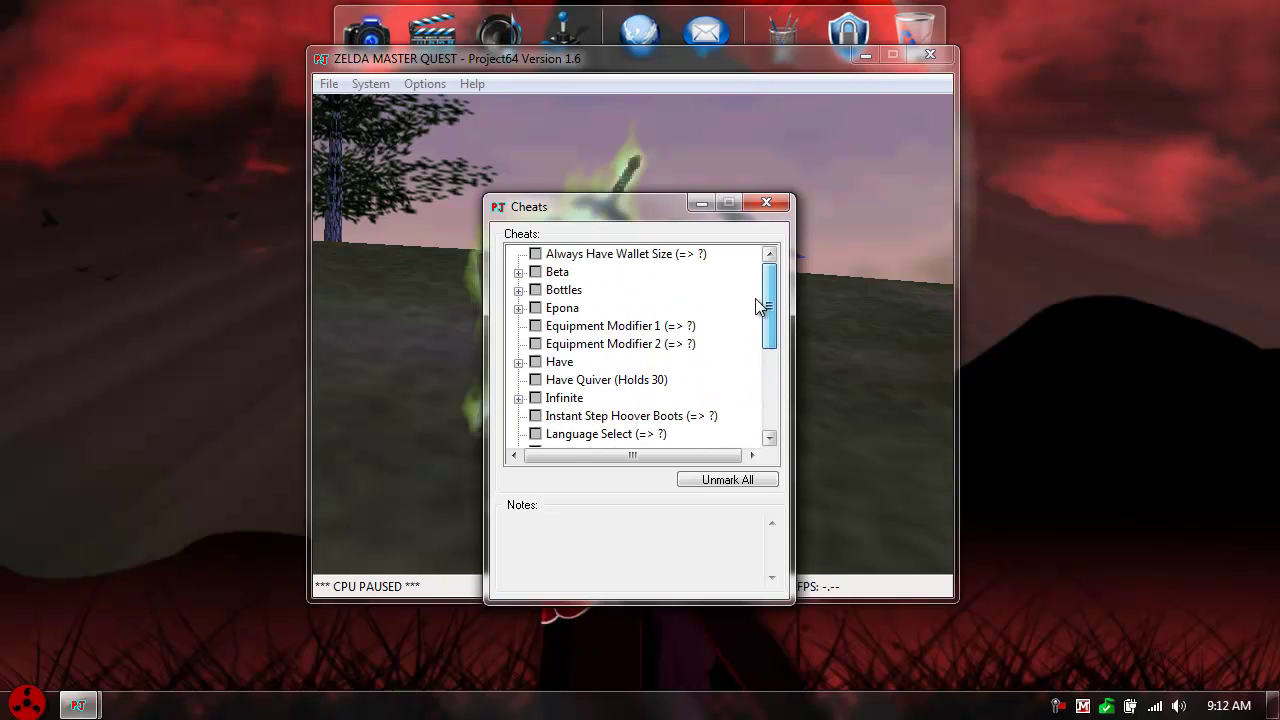
{"action": "left_click", "coordinate": [766, 203]}
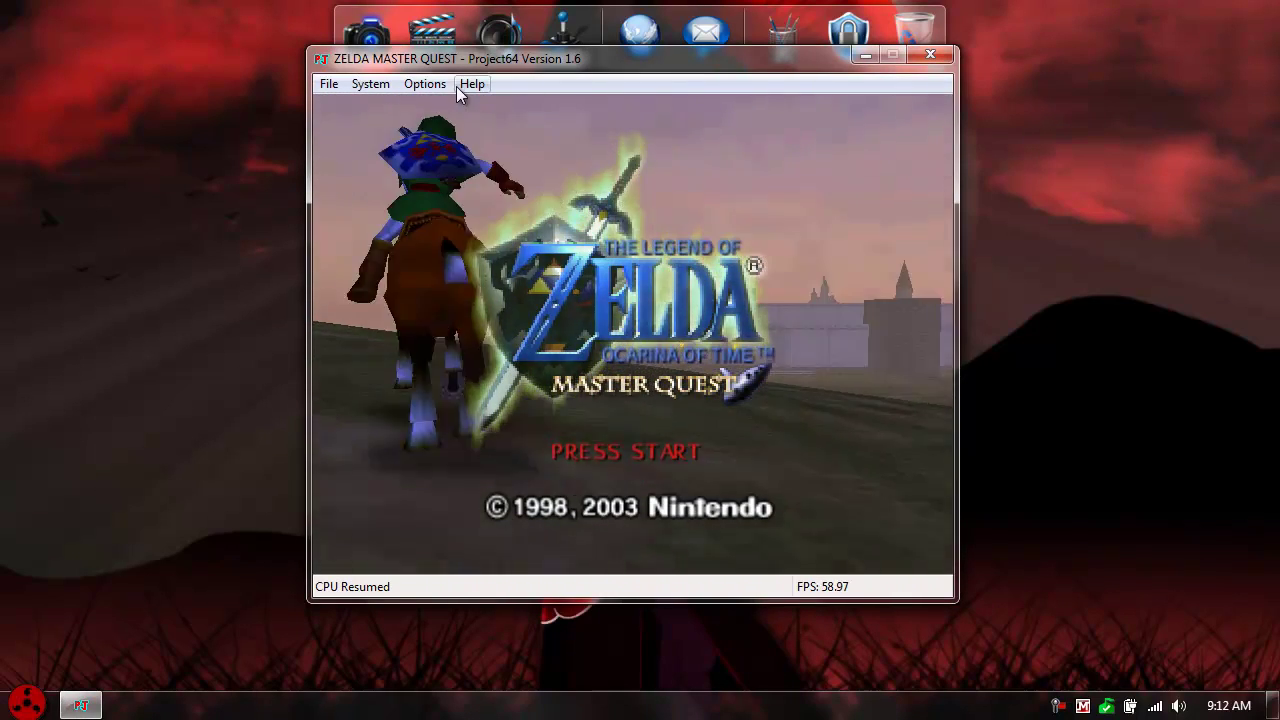
Review Player 1's input mapping in the controller plugin configuration, accept it, and close Project64.
{"action": "left_click", "coordinate": [424, 84]}
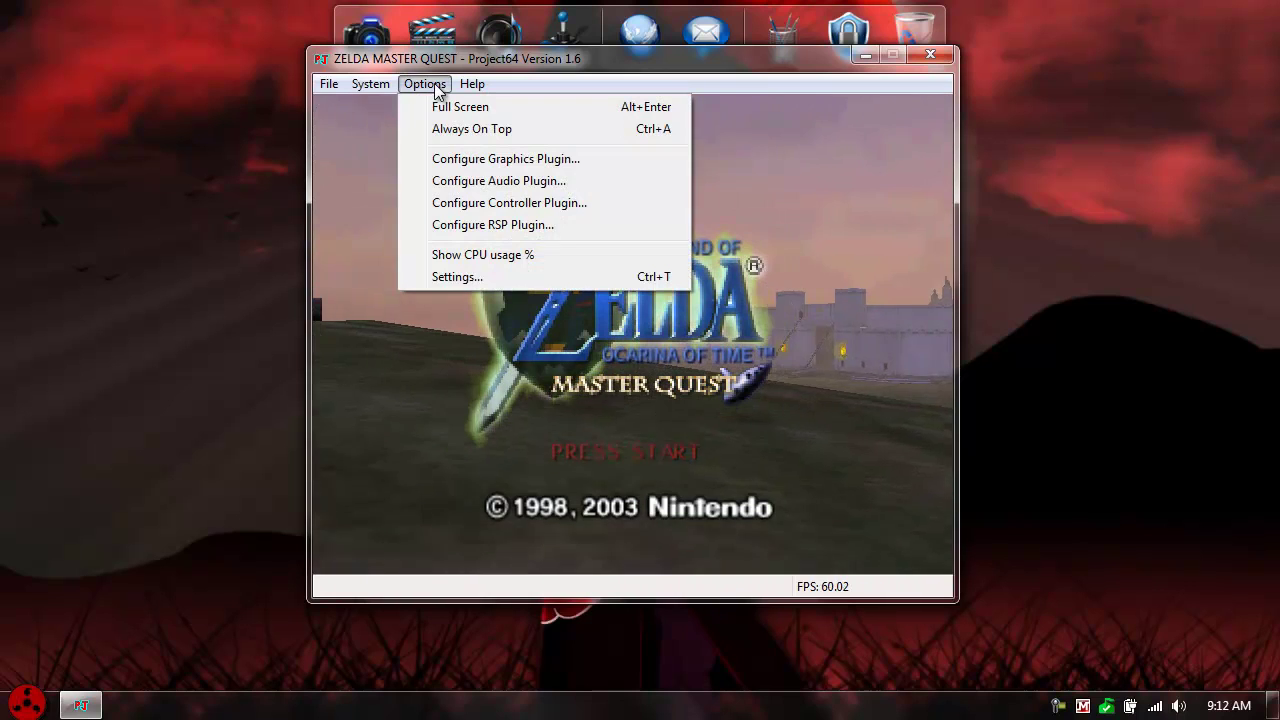
{"action": "left_click", "coordinate": [510, 203]}
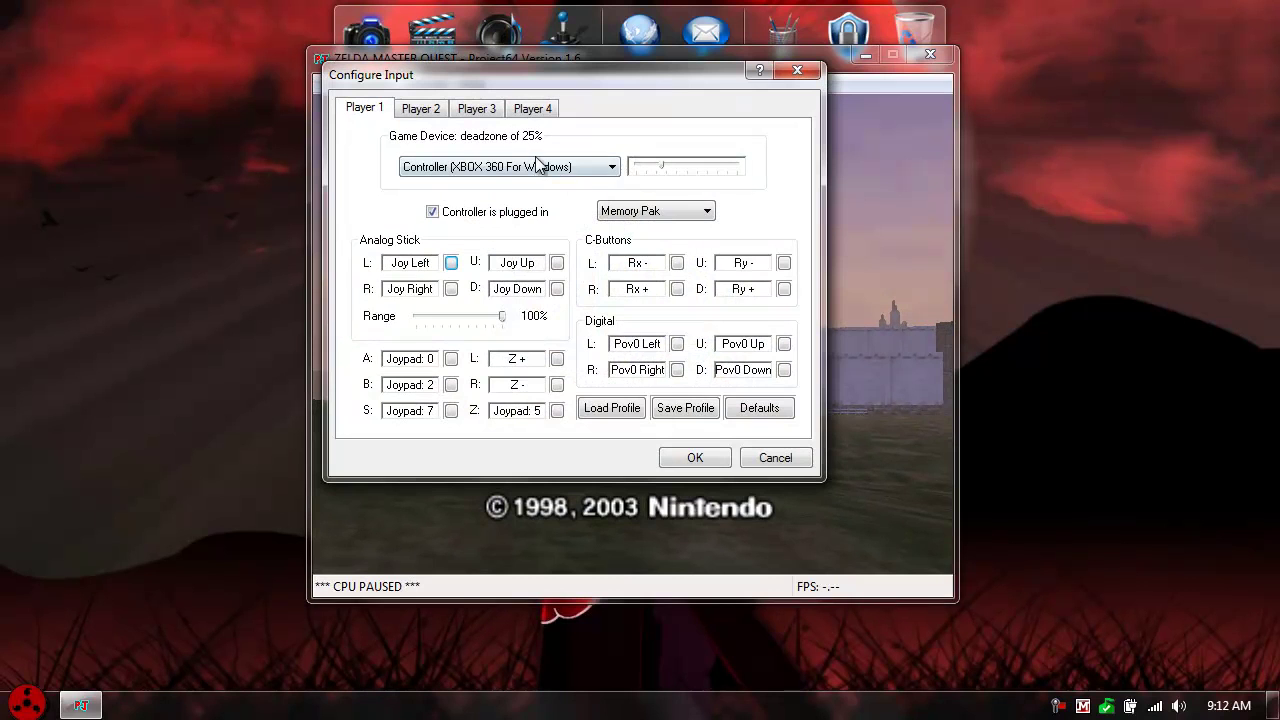
{"action": "left_click", "coordinate": [690, 458]}
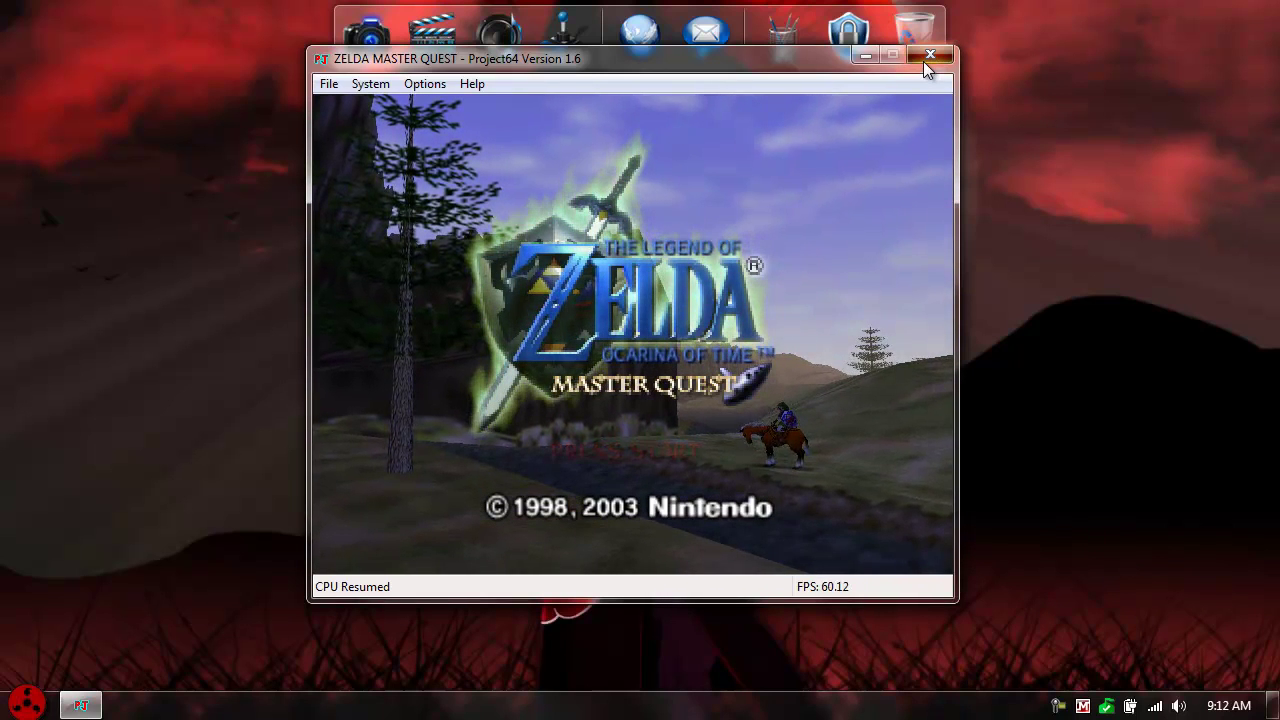
{"action": "left_click", "coordinate": [923, 61]}
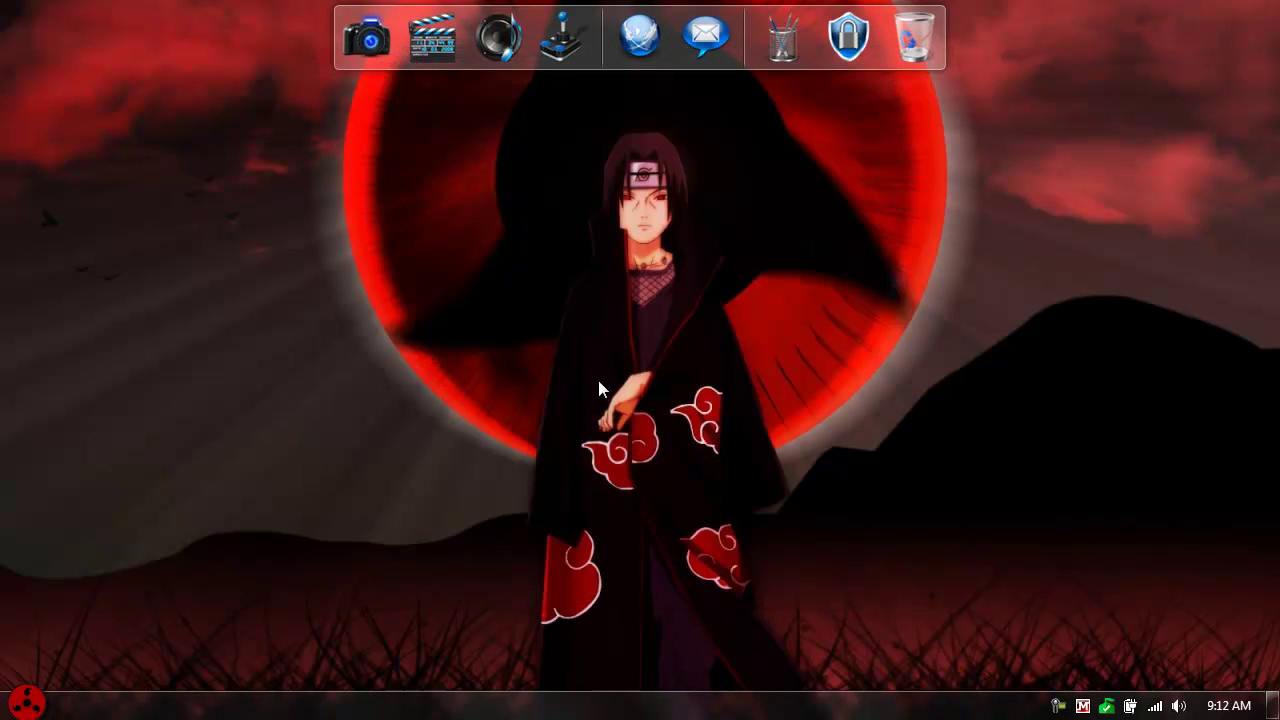